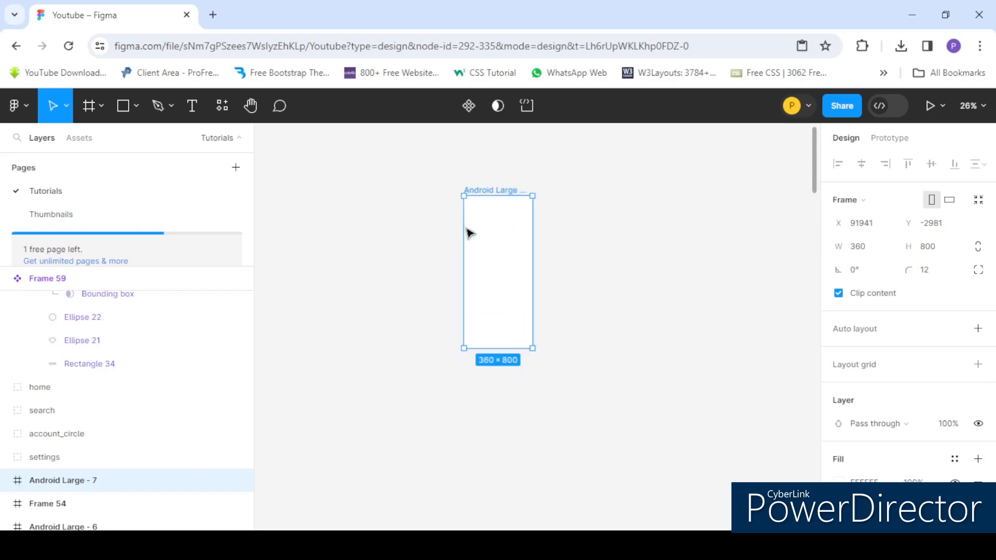
- Move the home, search, settings and account icons together onto the empty canvas beside the lower part of the phone frame
{"action": "left_click", "coordinate": [331, 280]}
{"action": "left_click_drag", "start_coordinate": [331, 279], "coordinate": [571, 318]}
{"action": "scroll", "coordinate": [299, 260], "scroll_direction": "up", "scroll_amount": 2}
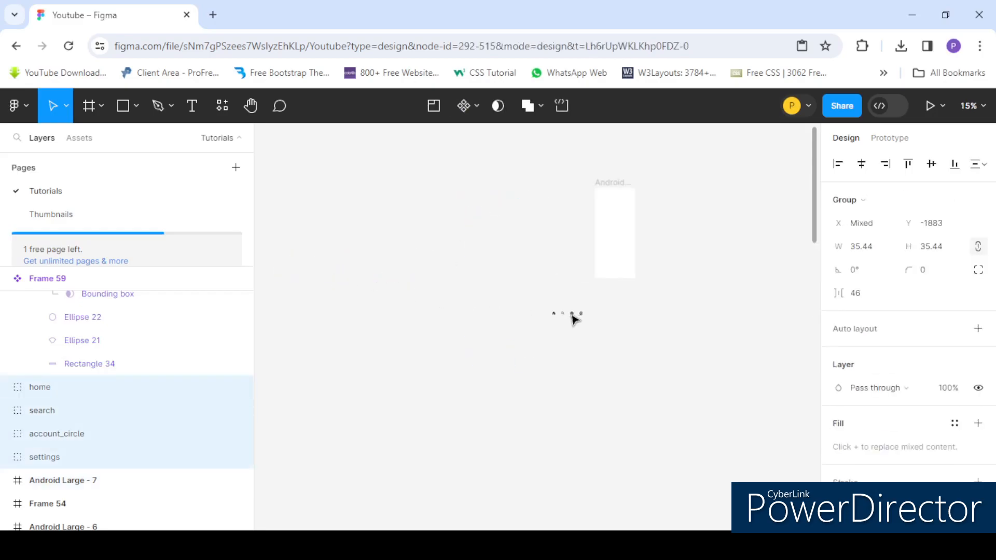
{"action": "scroll", "coordinate": [621, 325], "scroll_direction": "up", "scroll_amount": 3}
{"action": "scroll", "coordinate": [475, 265], "scroll_direction": "down", "scroll_amount": 1}
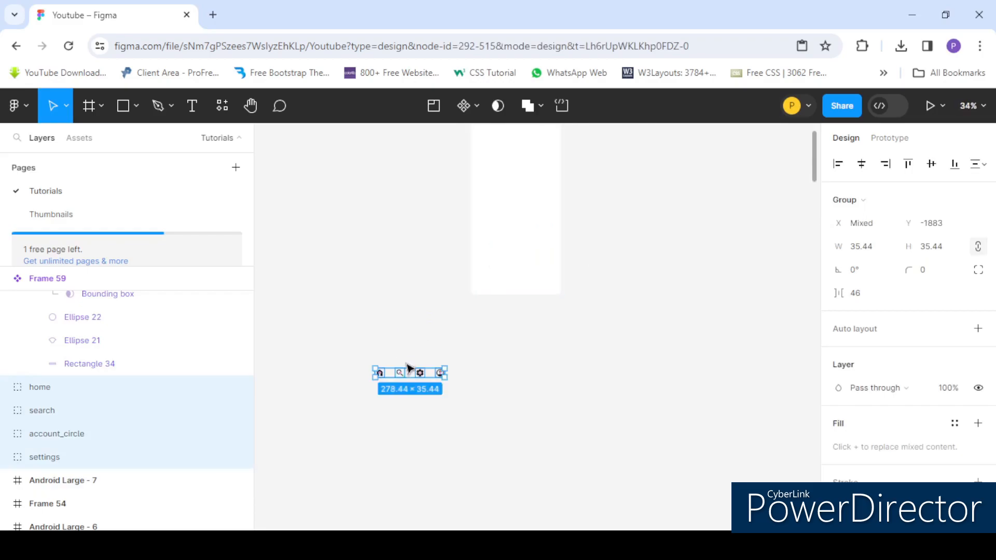
{"action": "left_click_drag", "start_coordinate": [410, 378], "coordinate": [516, 254]}
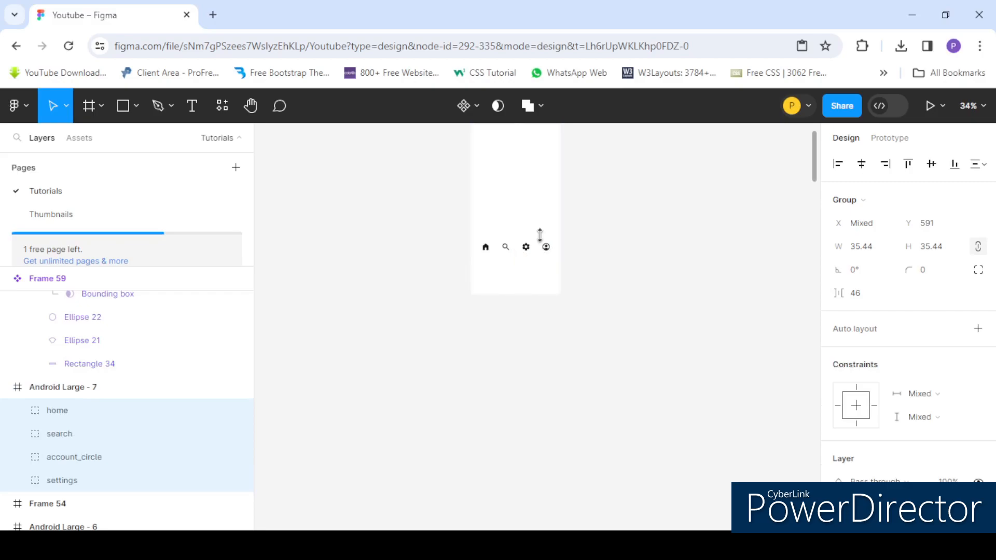
{"action": "scroll", "coordinate": [538, 235], "scroll_direction": "up", "scroll_amount": 5}
{"action": "scroll", "coordinate": [487, 266], "scroll_direction": "down", "scroll_amount": 4}
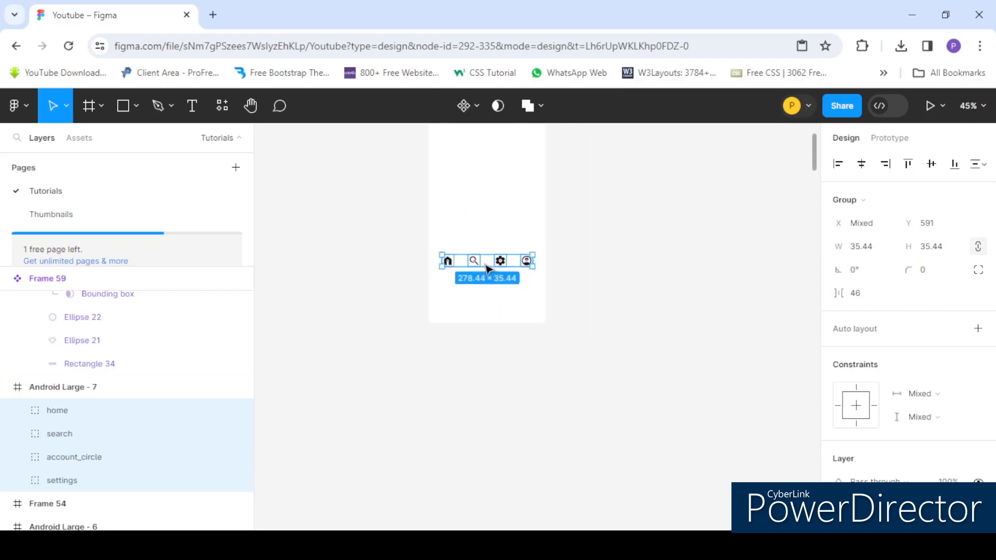
{"action": "left_click_drag", "start_coordinate": [490, 265], "coordinate": [672, 282]}
{"action": "scroll", "coordinate": [469, 282], "scroll_direction": "down", "scroll_amount": 2}
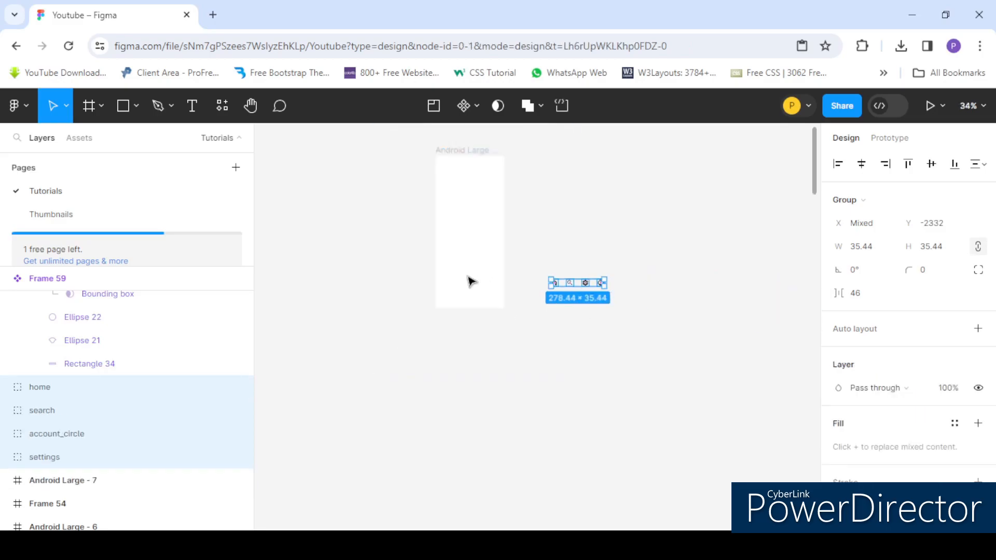
- Draw a bar rectangle about 360 by 84 spanning the full width along the bottom edge of the phone frame
{"action": "left_click", "coordinate": [127, 109]}
{"action": "scroll", "coordinate": [470, 322], "scroll_direction": "up", "scroll_amount": 3}
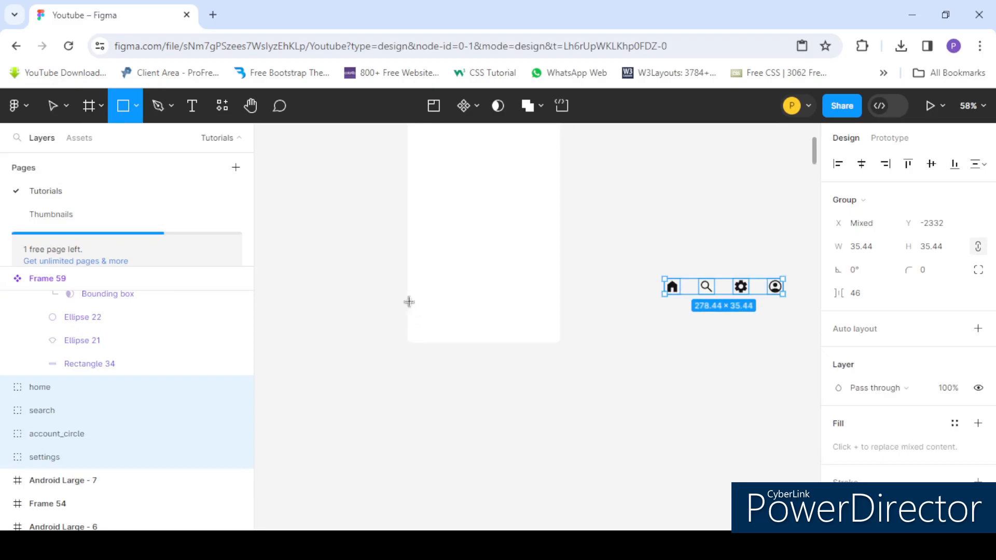
{"action": "mouse_move", "coordinate": [411, 287]}
{"action": "left_mouse_down"}
{"action": "mouse_move", "coordinate": [446, 335]}
{"action": "mouse_move", "coordinate": [563, 338]}
{"action": "mouse_move", "coordinate": [560, 324]}
{"action": "left_mouse_up"}
{"action": "mouse_move", "coordinate": [493, 313]}
{"action": "left_mouse_down"}
{"action": "mouse_move", "coordinate": [489, 329]}
{"action": "mouse_move", "coordinate": [492, 303]}
{"action": "left_mouse_up"}
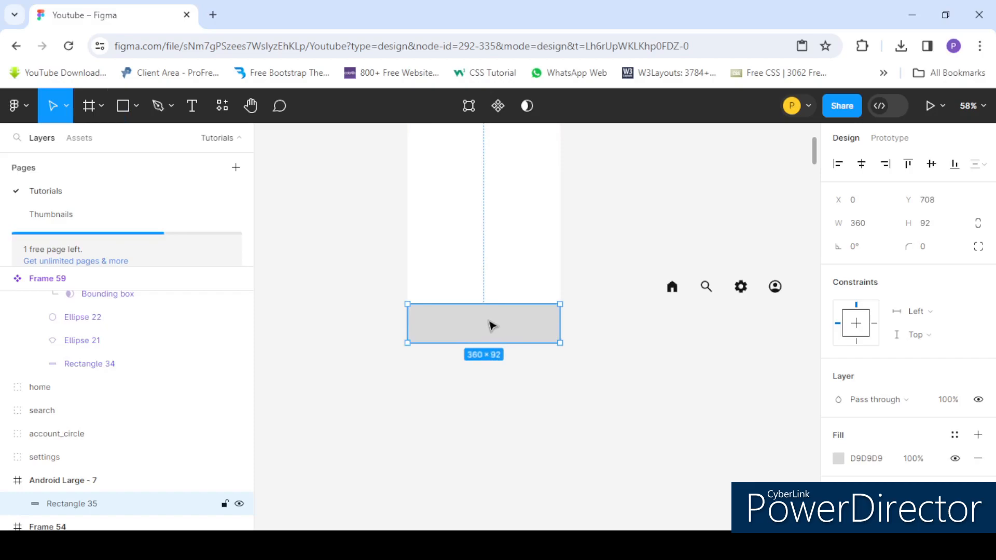
{"action": "left_click_drag", "start_coordinate": [472, 305], "coordinate": [474, 307]}
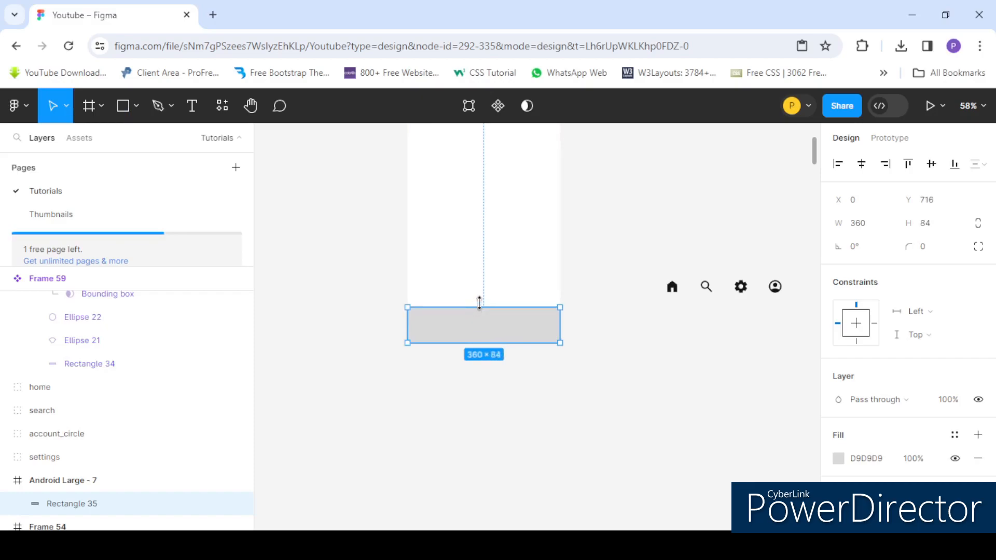
- Look through the phone frame presets to find the Android Large size used for the screen
{"action": "scroll", "coordinate": [470, 268], "scroll_direction": "up", "scroll_amount": 3}
{"action": "left_click", "coordinate": [446, 174]}
{"action": "left_click", "coordinate": [88, 106]}
{"action": "scroll", "coordinate": [903, 384], "scroll_direction": "down", "scroll_amount": 3}
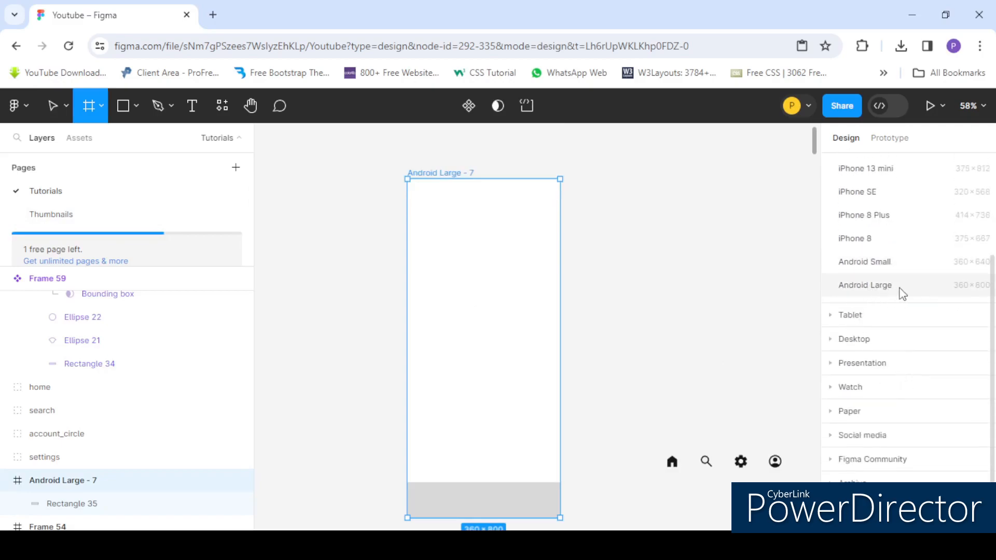
{"action": "scroll", "coordinate": [891, 294], "scroll_direction": "up", "scroll_amount": 3}
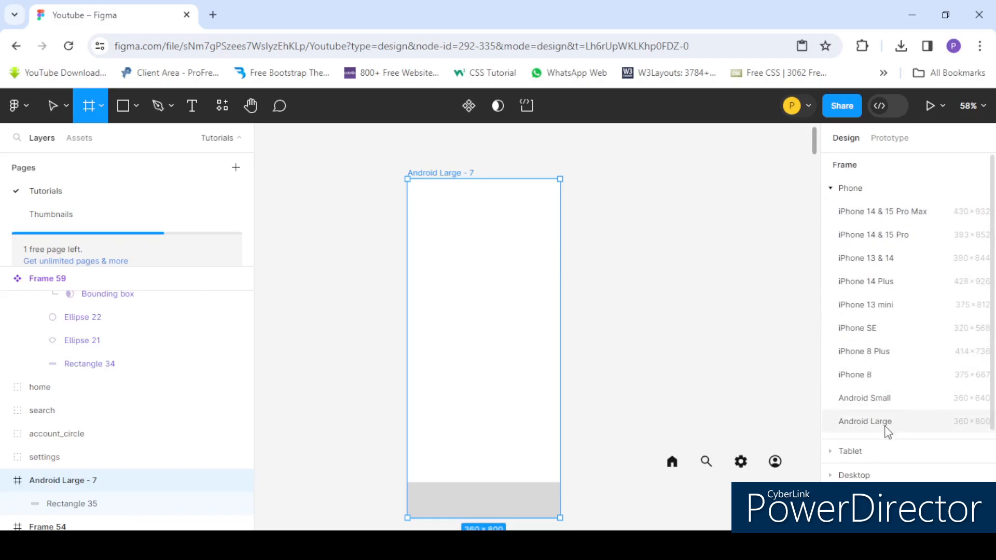
{"action": "scroll", "coordinate": [398, 364], "scroll_direction": "down", "scroll_amount": 2}
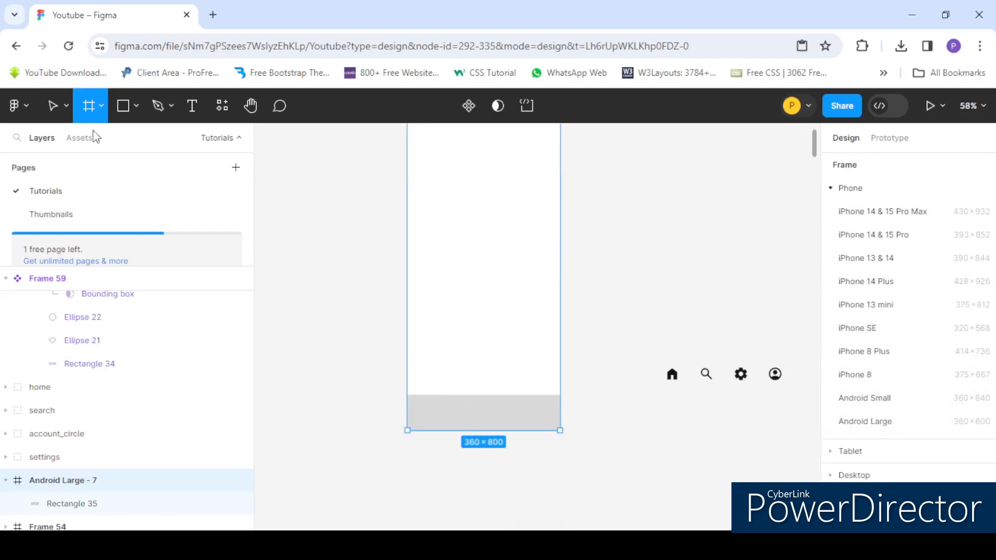
{"action": "key", "text": "v"}
- Reduce the bottom bar's height to about 76, keeping its lower edge on the frame's bottom edge
{"action": "left_click", "coordinate": [503, 421]}
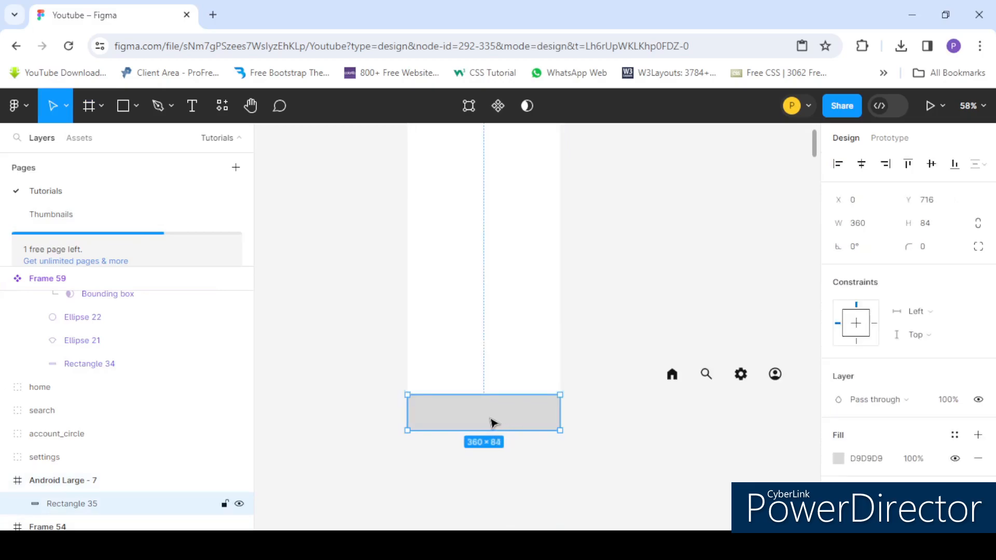
{"action": "scroll", "coordinate": [493, 423], "scroll_direction": "up", "scroll_amount": 3}
{"action": "left_click_drag", "start_coordinate": [487, 384], "coordinate": [487, 388]}
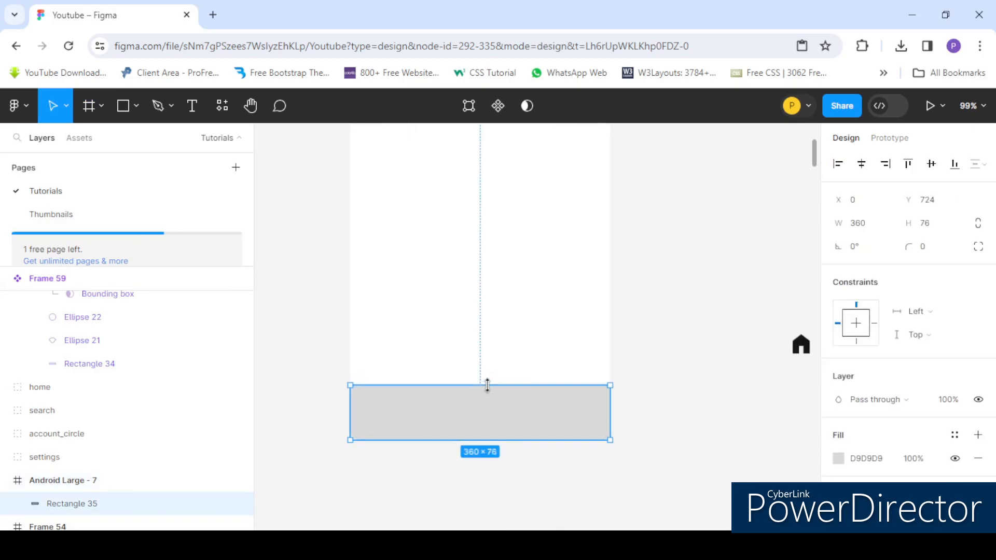
- Move the search, settings and account icons onto the bottom bar, centred vertically, leaving the home icon outside the frame
{"action": "scroll", "coordinate": [452, 333], "scroll_direction": "down", "scroll_amount": 3}
{"action": "scroll", "coordinate": [440, 369], "scroll_direction": "up", "scroll_amount": 2}
{"action": "scroll", "coordinate": [472, 365], "scroll_direction": "down", "scroll_amount": 2}
{"action": "scroll", "coordinate": [472, 364], "scroll_direction": "up", "scroll_amount": 2}
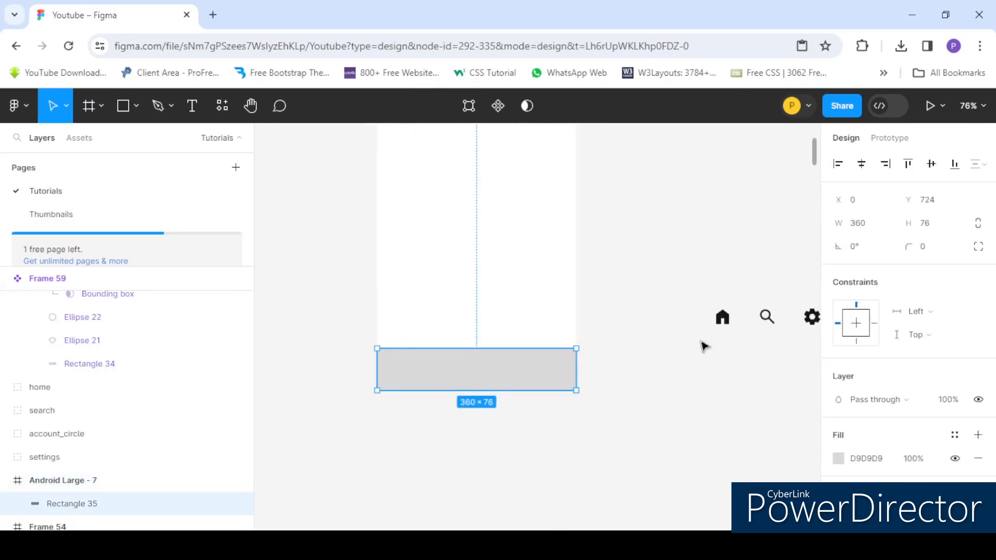
{"action": "scroll", "coordinate": [618, 293], "scroll_direction": "down", "scroll_amount": 2}
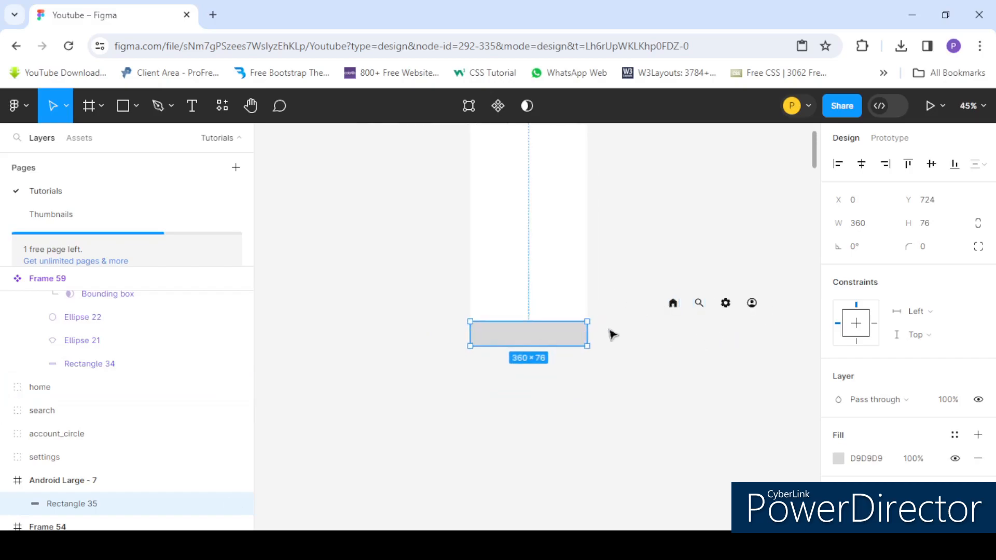
{"action": "scroll", "coordinate": [512, 340], "scroll_direction": "up", "scroll_amount": 2}
{"action": "scroll", "coordinate": [704, 283], "scroll_direction": "down", "scroll_amount": 3}
{"action": "scroll", "coordinate": [683, 272], "scroll_direction": "up", "scroll_amount": 1}
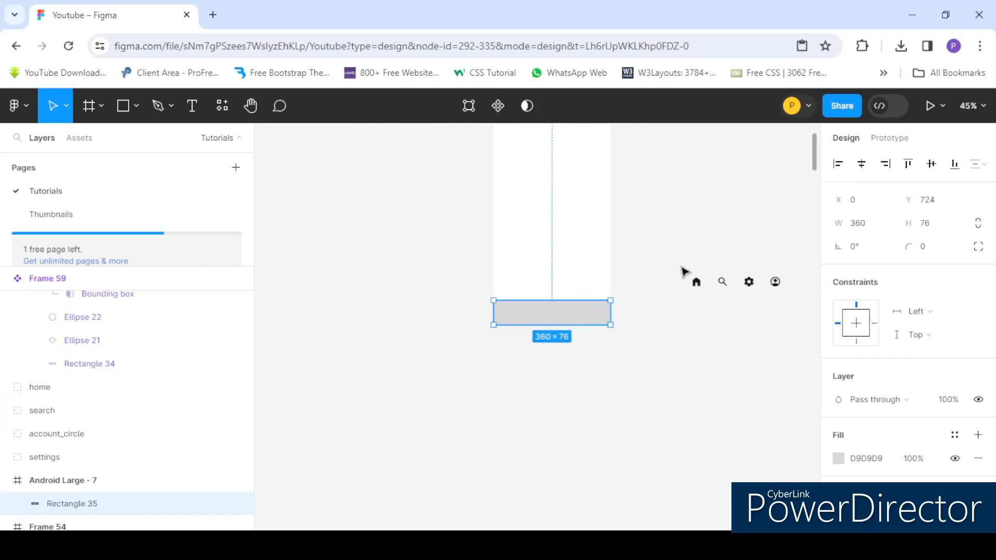
{"action": "left_click_drag", "start_coordinate": [714, 274], "coordinate": [580, 319]}
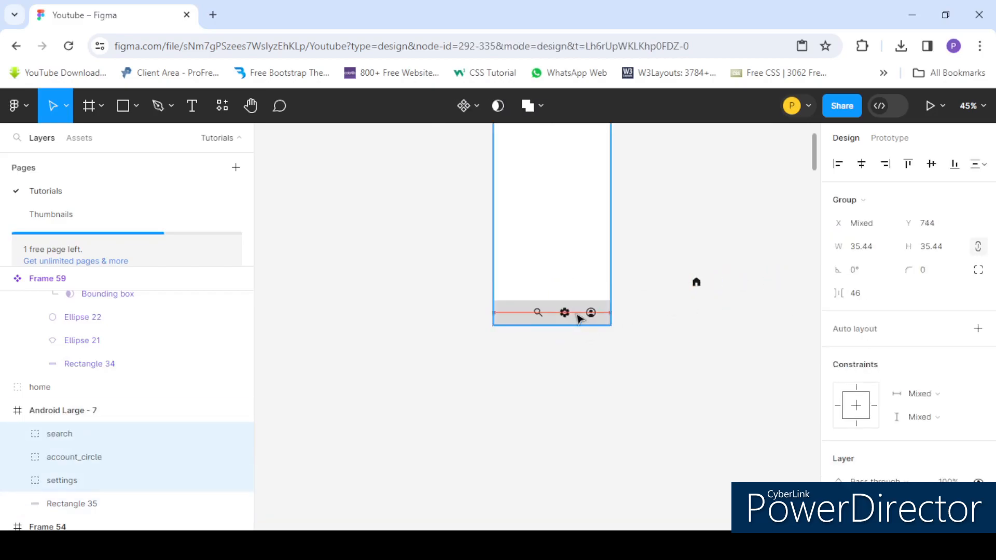
- Draw a circle about 77 by 77 in the empty home icon slot, overlapping the bar's upper edge
{"action": "scroll", "coordinate": [579, 318], "scroll_direction": "up", "scroll_amount": 4}
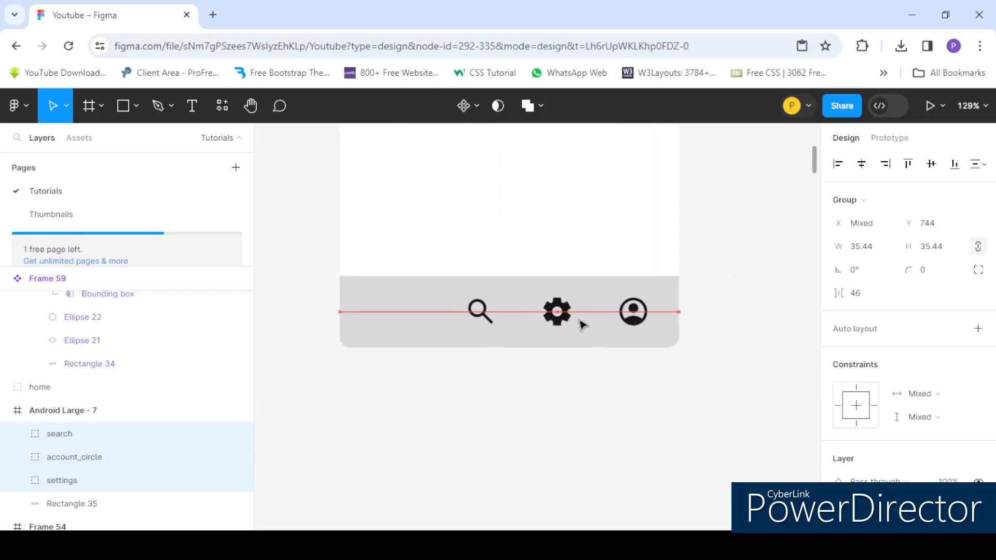
{"action": "scroll", "coordinate": [583, 319], "scroll_direction": "down", "scroll_amount": 3}
{"action": "scroll", "coordinate": [582, 317], "scroll_direction": "up", "scroll_amount": 3}
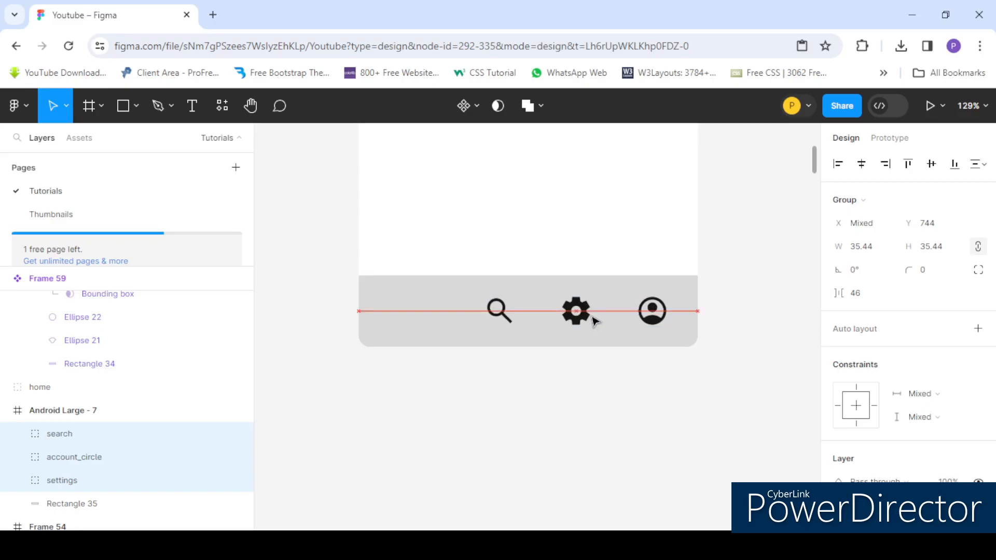
{"action": "left_click", "coordinate": [137, 110]}
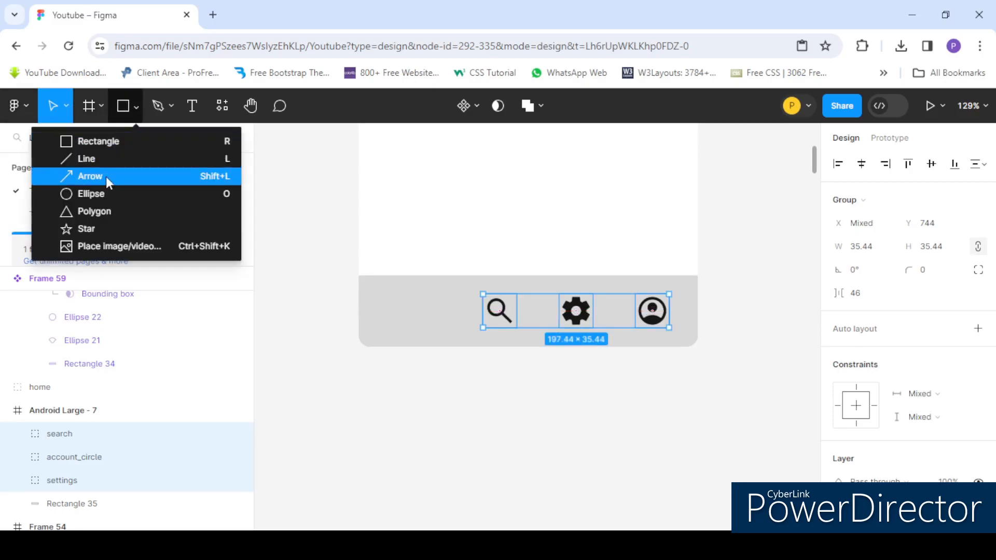
{"action": "left_click", "coordinate": [101, 192]}
{"action": "mouse_move", "coordinate": [388, 271]}
{"action": "left_mouse_down"}
{"action": "mouse_move", "coordinate": [506, 369]}
{"action": "mouse_move", "coordinate": [485, 337]}
{"action": "mouse_move", "coordinate": [448, 340]}
{"action": "mouse_move", "coordinate": [451, 330]}
{"action": "mouse_move", "coordinate": [474, 334]}
{"action": "mouse_move", "coordinate": [460, 321]}
{"action": "left_mouse_up"}
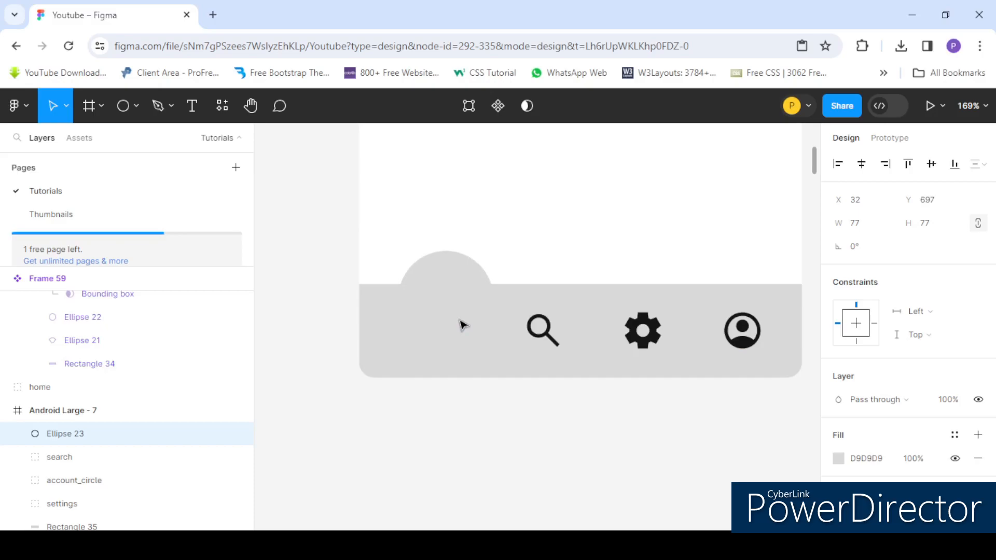
{"action": "left_click", "coordinate": [467, 300]}
{"action": "left_click_drag", "start_coordinate": [435, 328], "coordinate": [450, 327]}
- Set the circle's fill colour to white, FFFFFF
{"action": "scroll", "coordinate": [859, 436], "scroll_direction": "down", "scroll_amount": 2}
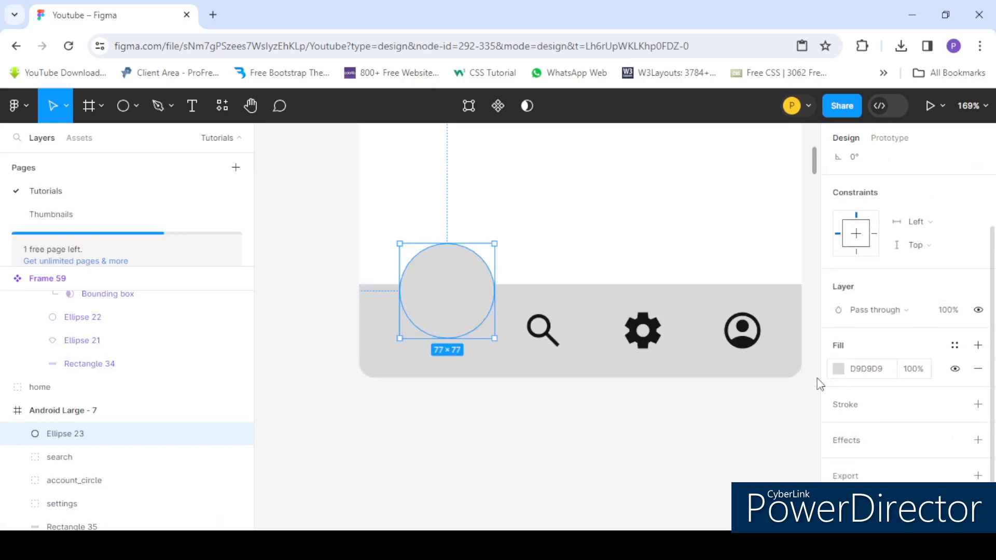
{"action": "left_click", "coordinate": [838, 369]}
{"action": "left_click_drag", "start_coordinate": [665, 208], "coordinate": [584, 170]}
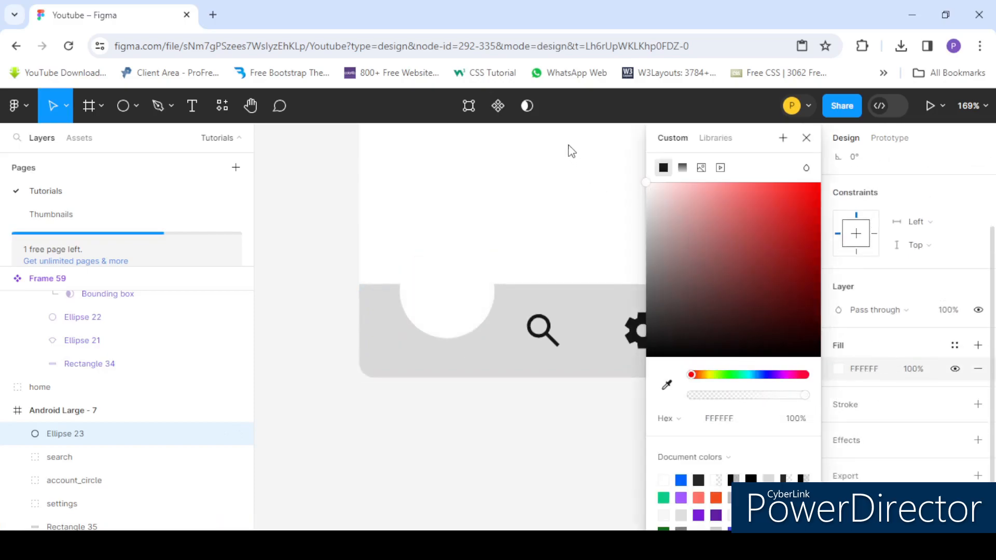
- Bend the circle's lower side curves inward into a tapered notch and align its side points with the bar's upper edge
{"action": "scroll", "coordinate": [436, 223], "scroll_direction": "down", "scroll_amount": 5}
{"action": "scroll", "coordinate": [478, 212], "scroll_direction": "up", "scroll_amount": 2}
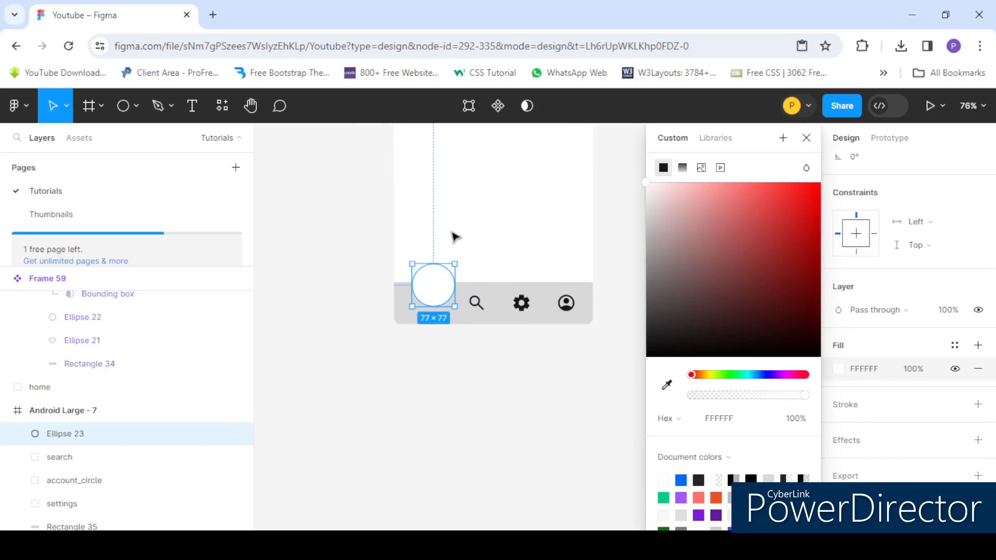
{"action": "scroll", "coordinate": [438, 256], "scroll_direction": "up", "scroll_amount": 3}
{"action": "scroll", "coordinate": [444, 261], "scroll_direction": "down", "scroll_amount": 5}
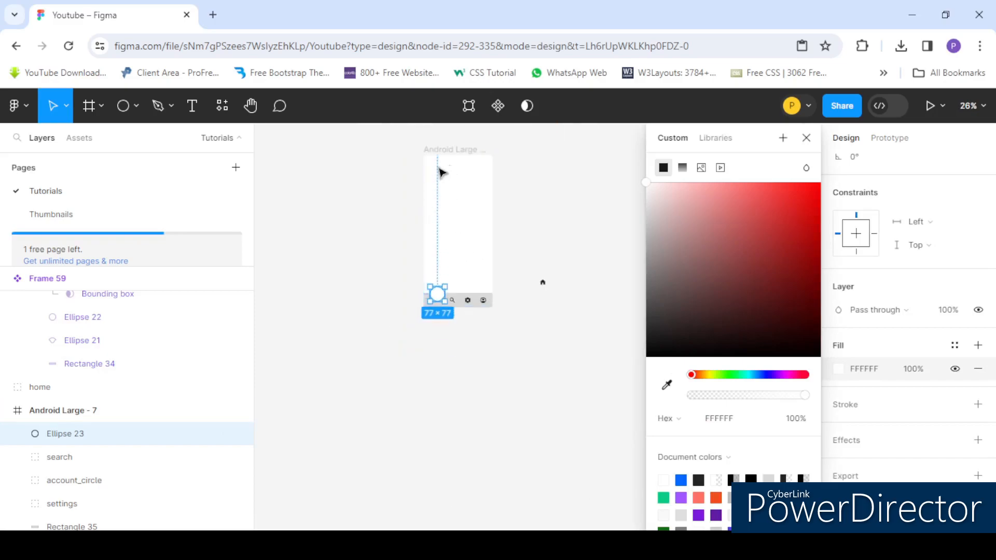
{"action": "scroll", "coordinate": [461, 267], "scroll_direction": "up", "scroll_amount": 10}
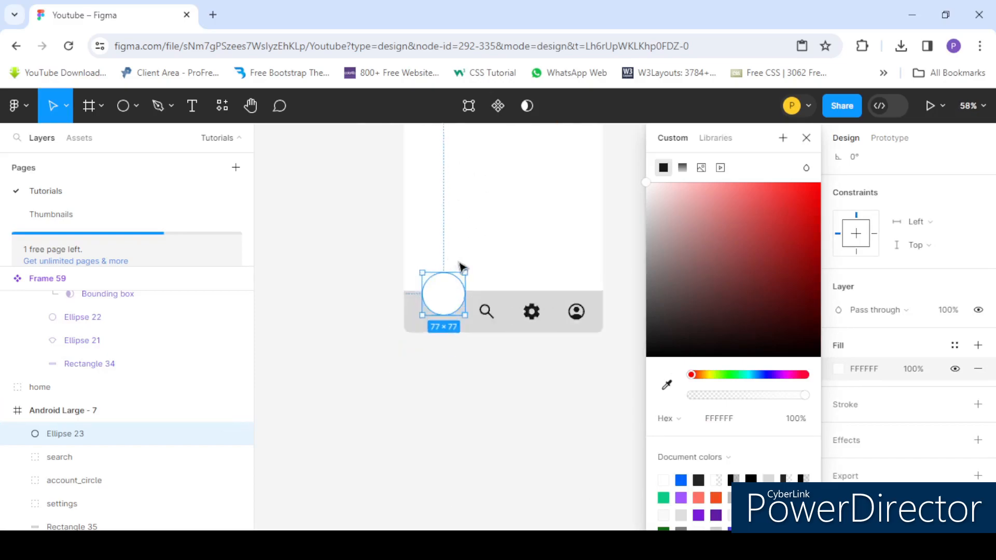
{"action": "double_click", "coordinate": [446, 318]}
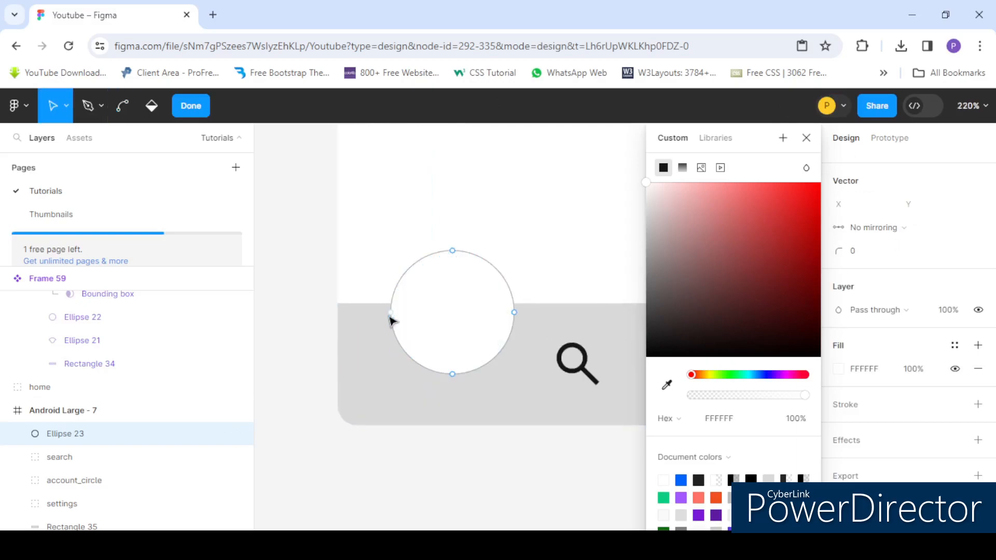
{"action": "left_click", "coordinate": [391, 313]}
{"action": "left_click_drag", "start_coordinate": [391, 346], "coordinate": [426, 313]}
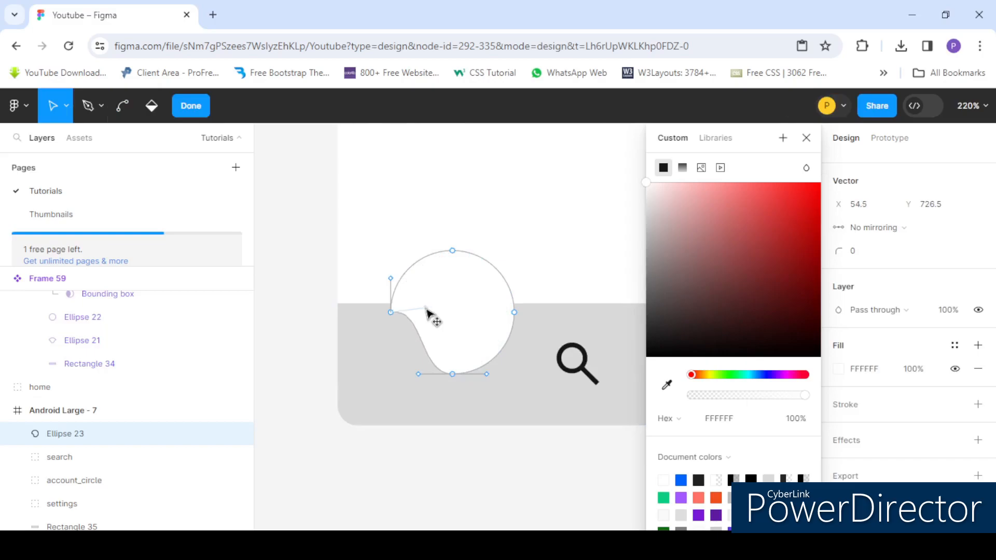
{"action": "left_click", "coordinate": [515, 313]}
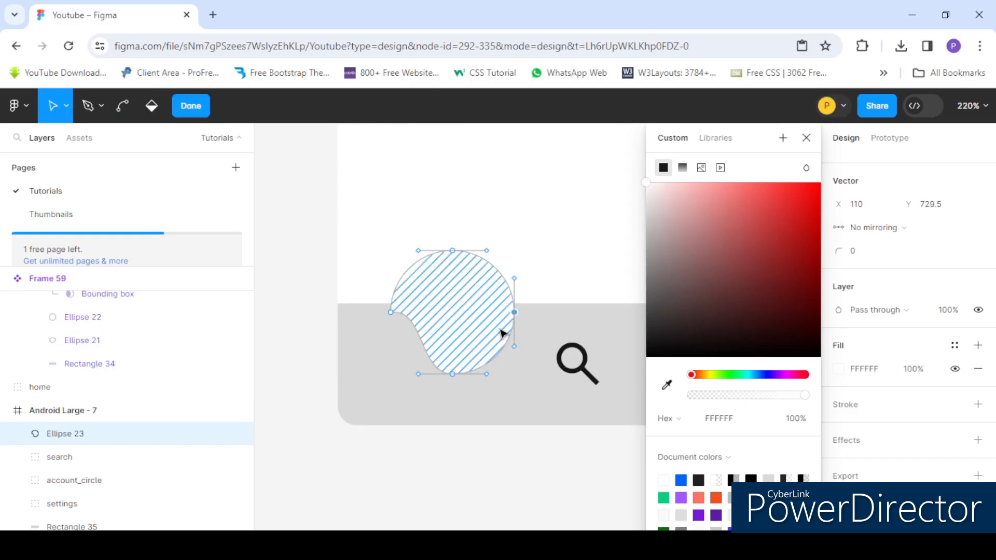
{"action": "left_click_drag", "start_coordinate": [514, 347], "coordinate": [474, 321]}
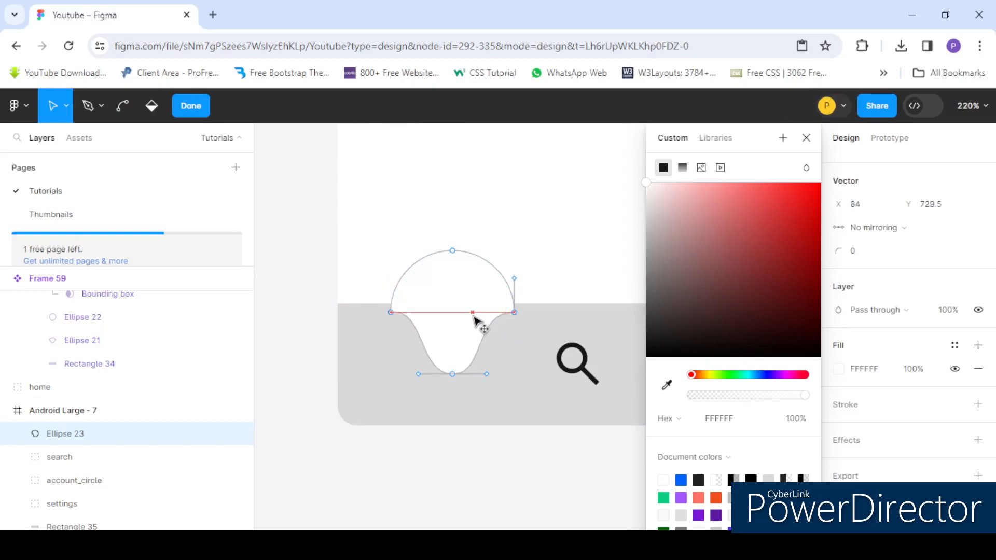
{"action": "left_click_drag", "start_coordinate": [458, 347], "coordinate": [457, 339]}
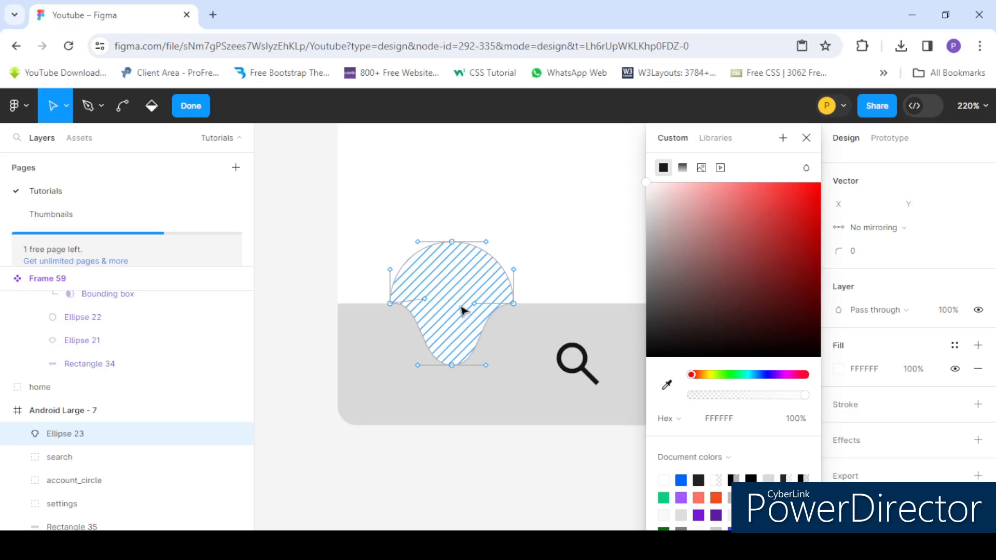
{"action": "double_click", "coordinate": [283, 306]}
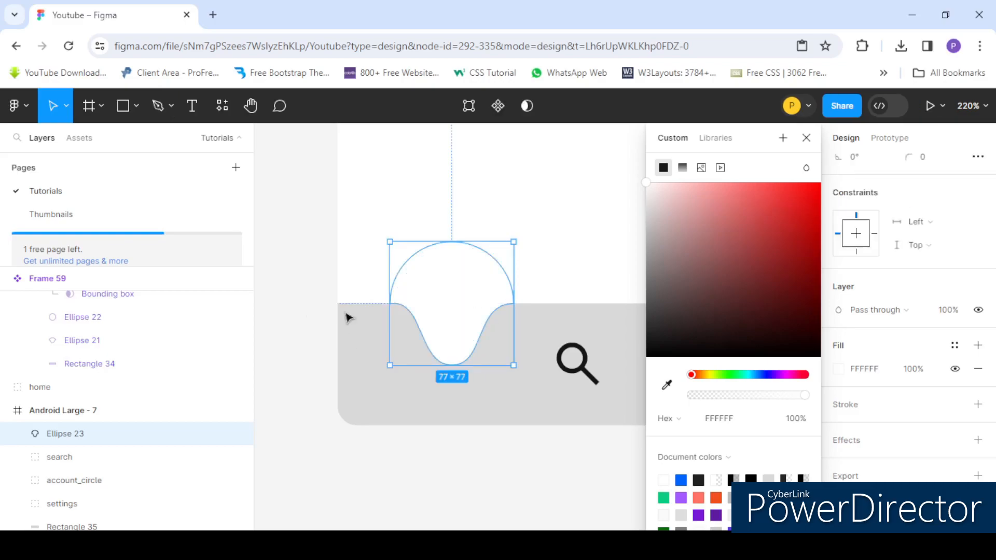
- Widen the notch by moving the shape's two side points outward along the bar's edge to about X 24 and X 121.5
{"action": "left_click", "coordinate": [497, 376]}
{"action": "double_click", "coordinate": [457, 335]}
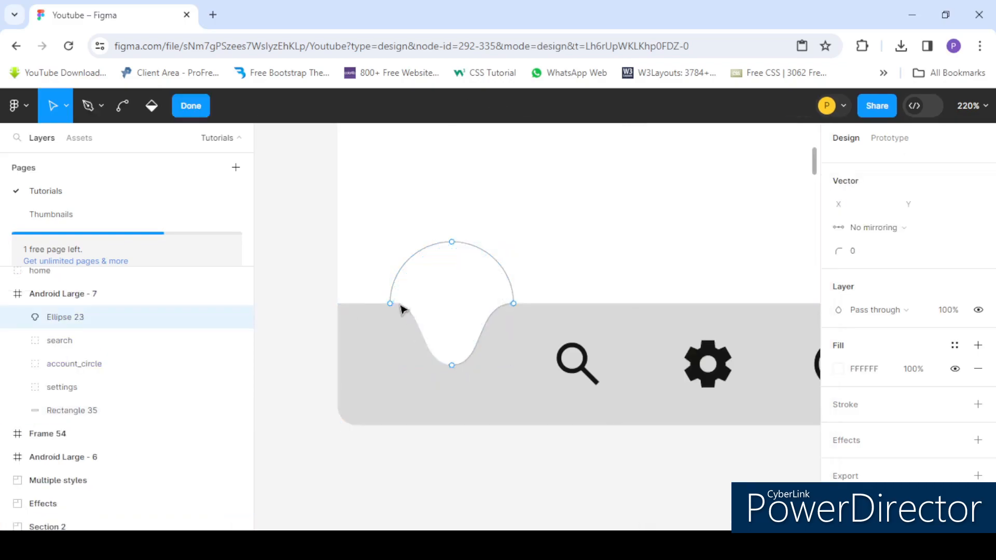
{"action": "left_click_drag", "start_coordinate": [391, 308], "coordinate": [377, 309]}
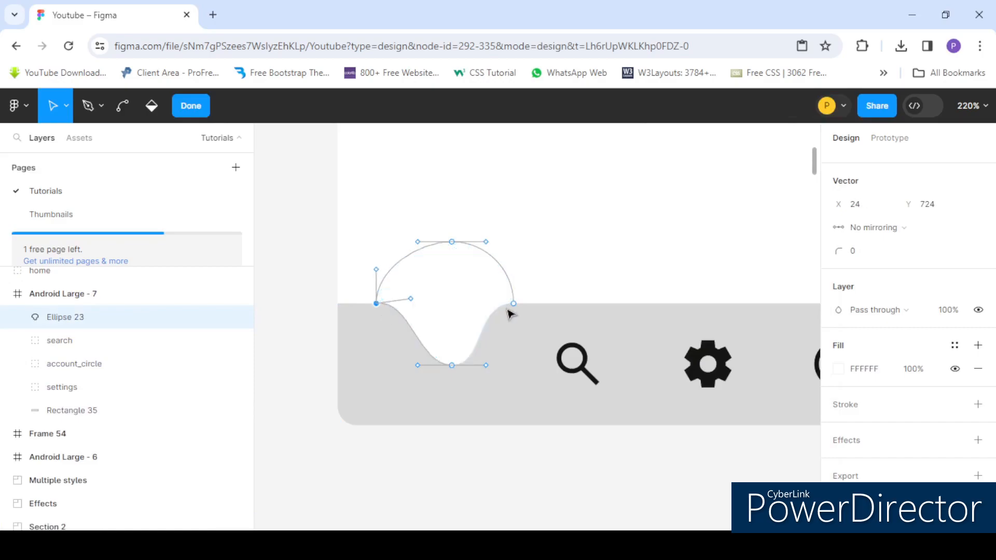
{"action": "left_click_drag", "start_coordinate": [516, 305], "coordinate": [534, 307]}
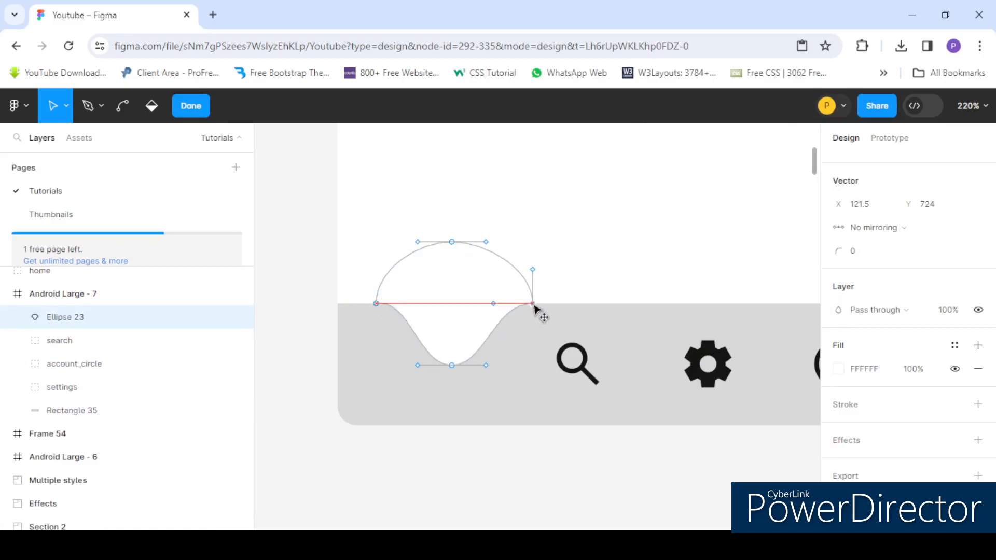
- Deepen the notch by lowering the white shape's bottom point to about Y 768.5, keeping it in line with the top point
{"action": "mouse_move", "coordinate": [456, 367]}
{"action": "left_mouse_down"}
{"action": "mouse_move", "coordinate": [455, 379]}
{"action": "mouse_move", "coordinate": [453, 366]}
{"action": "left_mouse_up"}
{"action": "left_click", "coordinate": [452, 369]}
{"action": "left_click_drag", "start_coordinate": [452, 372], "coordinate": [451, 377]}
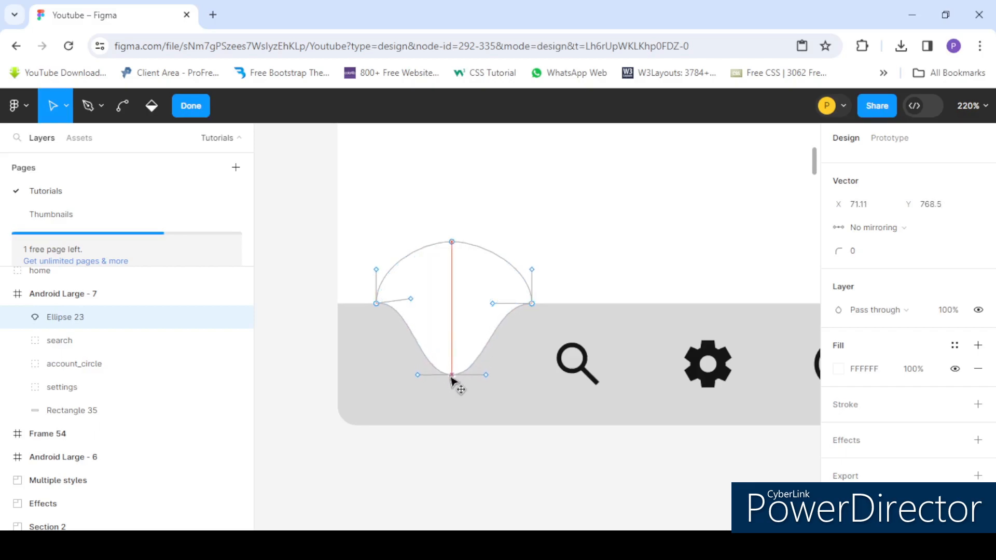
{"action": "left_click", "coordinate": [441, 339]}
{"action": "scroll", "coordinate": [442, 338], "scroll_direction": "down", "scroll_amount": 5}
{"action": "key", "text": "Escape"}
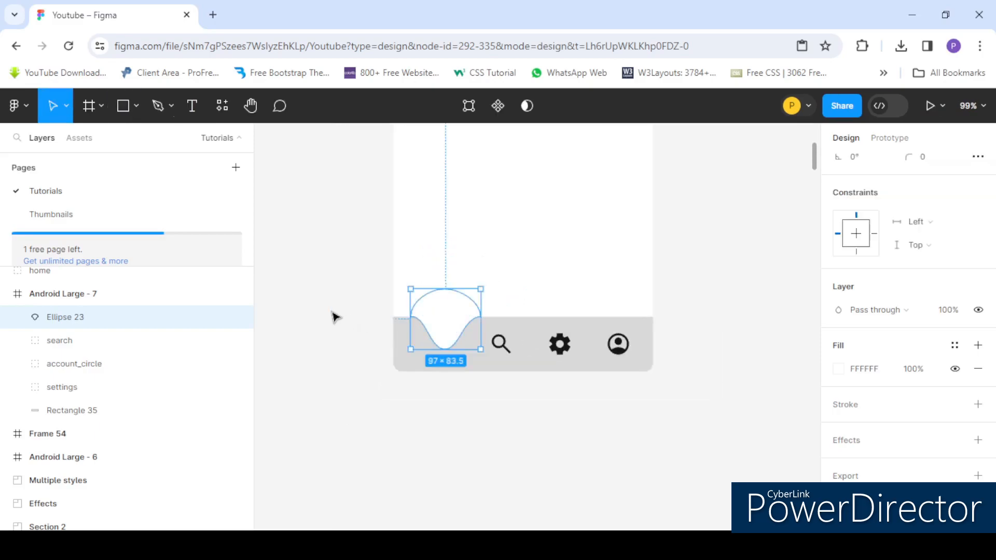
{"action": "scroll", "coordinate": [452, 329], "scroll_direction": "up", "scroll_amount": 5}
{"action": "scroll", "coordinate": [454, 319], "scroll_direction": "down", "scroll_amount": 5}
{"action": "scroll", "coordinate": [446, 321], "scroll_direction": "up", "scroll_amount": 2}
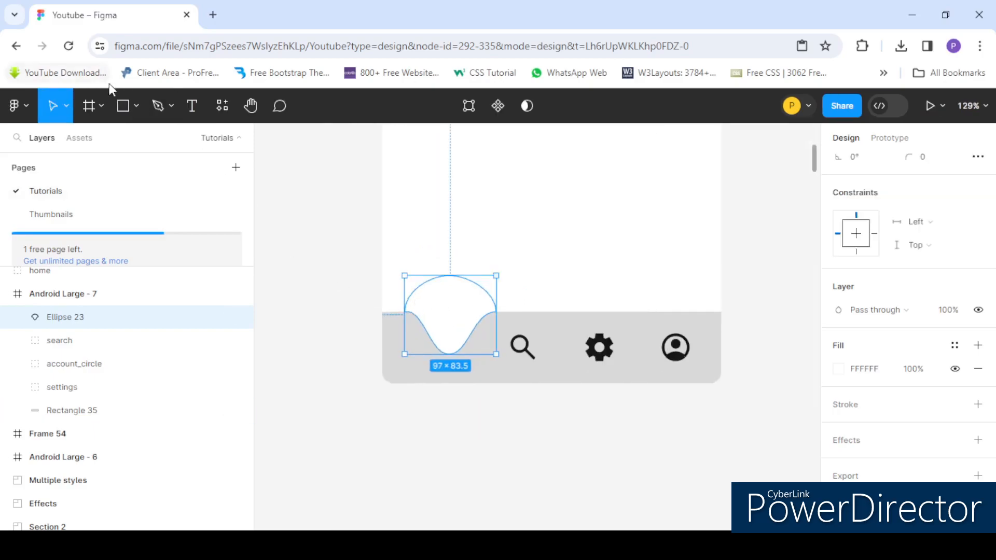
- Draw a small circle inside the curved notch and nudge it toward the notch's centre
{"action": "left_click", "coordinate": [136, 106]}
{"action": "left_click", "coordinate": [126, 194]}
{"action": "scroll", "coordinate": [441, 316], "scroll_direction": "up", "scroll_amount": 2}
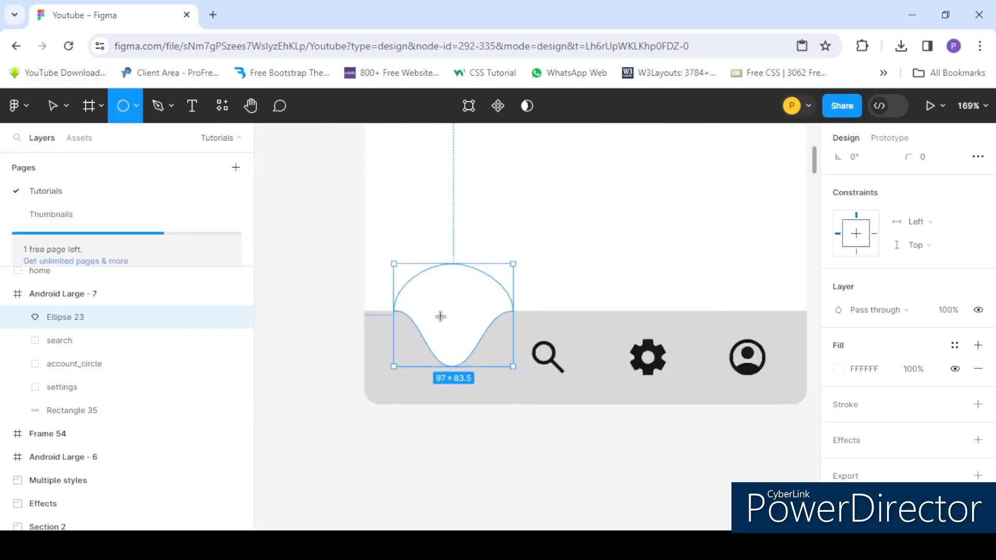
{"action": "scroll", "coordinate": [440, 316], "scroll_direction": "up", "scroll_amount": 3}
{"action": "left_click_drag", "start_coordinate": [423, 295], "coordinate": [505, 377]}
{"action": "mouse_move", "coordinate": [458, 349]}
{"action": "left_mouse_down"}
{"action": "mouse_move", "coordinate": [457, 358]}
{"action": "mouse_move", "coordinate": [471, 345]}
{"action": "left_mouse_up"}
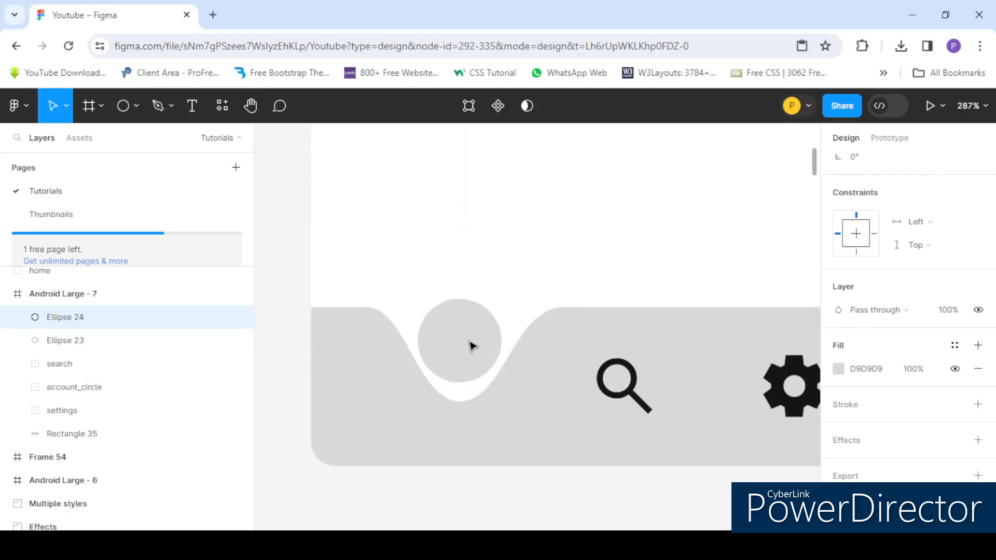
- Move the notch's bottom point to about X 73.5, Y 765.5 and extend its handles horizontally to about X 43 and X 98.5
{"action": "left_click", "coordinate": [520, 328]}
{"action": "double_click", "coordinate": [459, 398]}
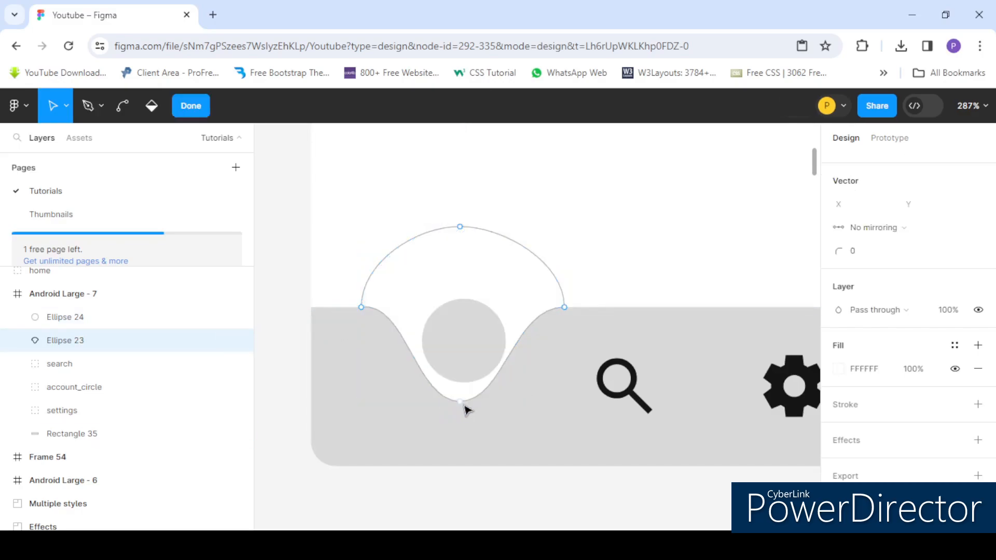
{"action": "left_click_drag", "start_coordinate": [463, 405], "coordinate": [465, 402]}
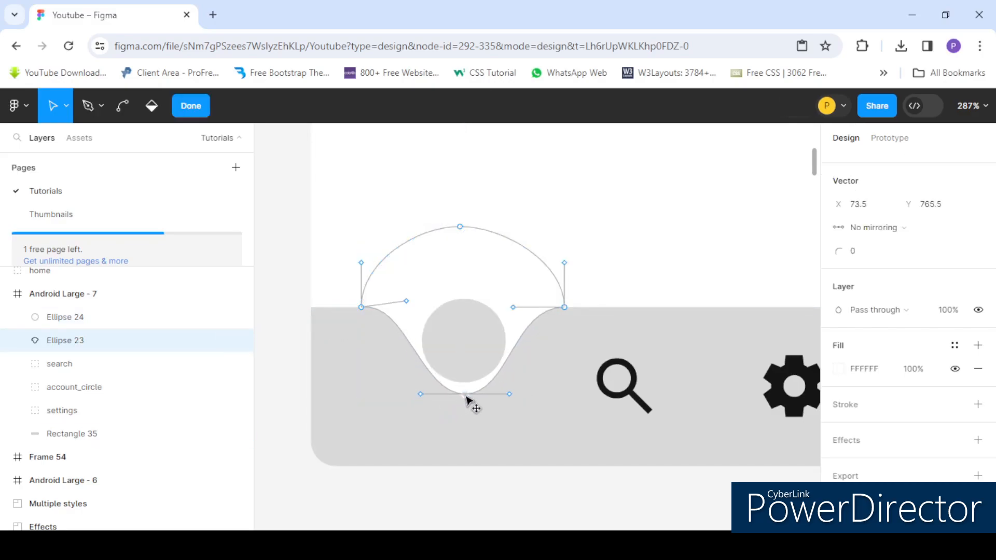
{"action": "left_click_drag", "start_coordinate": [509, 395], "coordinate": [522, 397]}
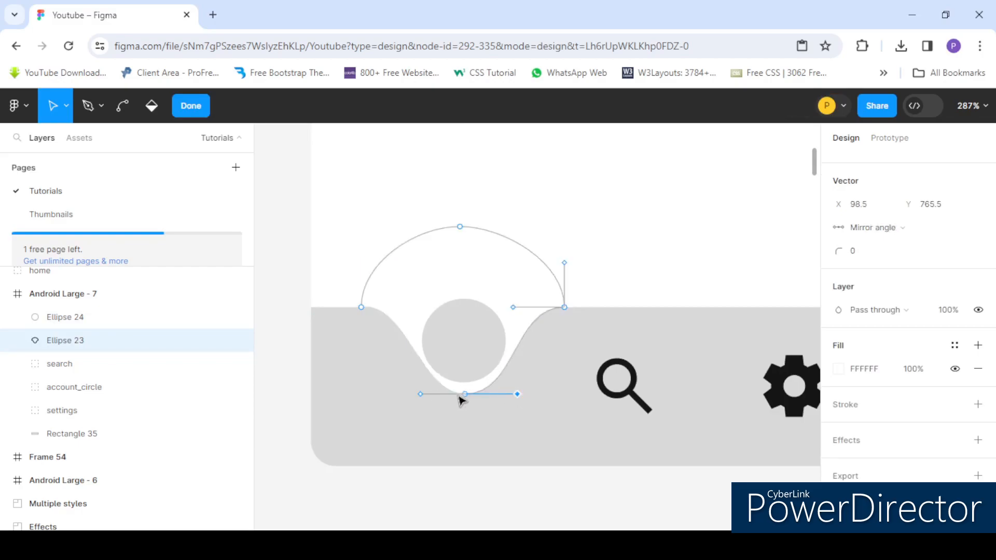
{"action": "left_click_drag", "start_coordinate": [420, 397], "coordinate": [403, 396]}
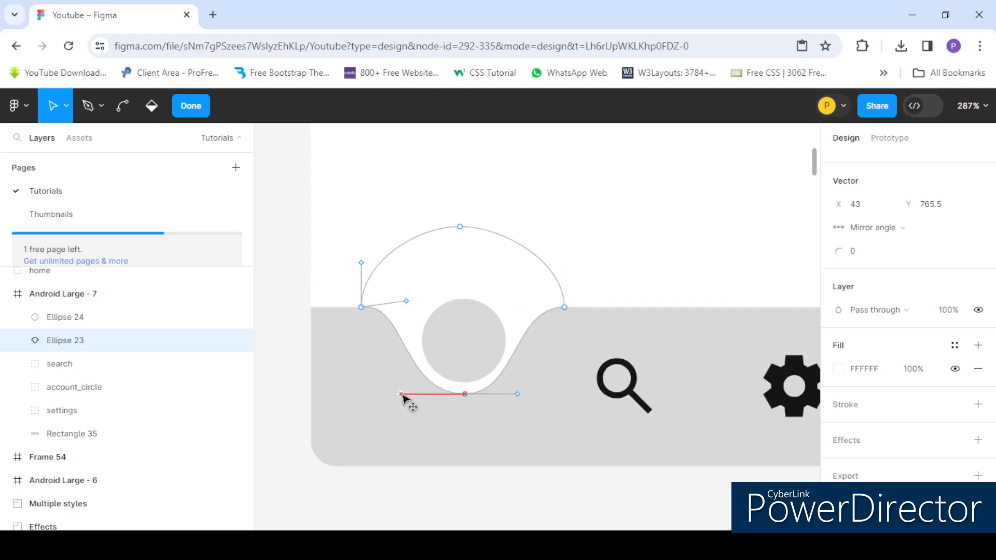
{"action": "key", "text": "Escape"}
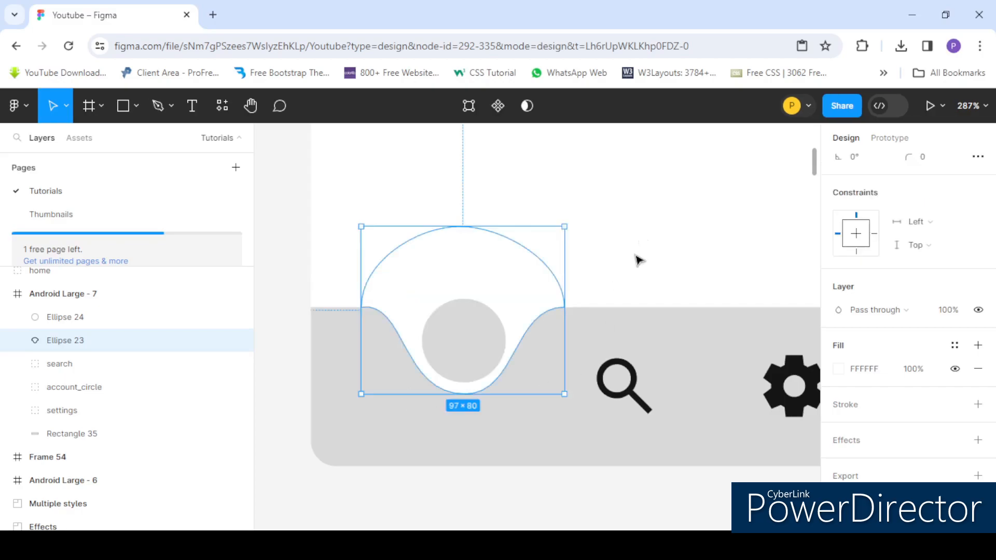
- Enlarge the grey circle to about 47 by 47 so it fits closely inside the notch
{"action": "left_click", "coordinate": [456, 362]}
{"action": "left_click_drag", "start_coordinate": [462, 384], "coordinate": [464, 366]}
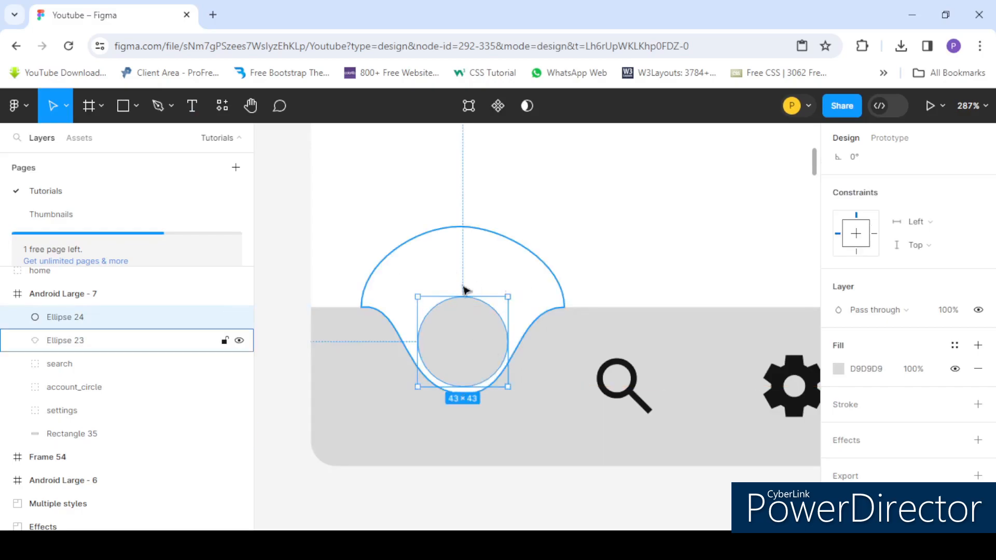
{"action": "scroll", "coordinate": [467, 301], "scroll_direction": "down", "scroll_amount": 5}
{"action": "scroll", "coordinate": [443, 300], "scroll_direction": "up", "scroll_amount": 3}
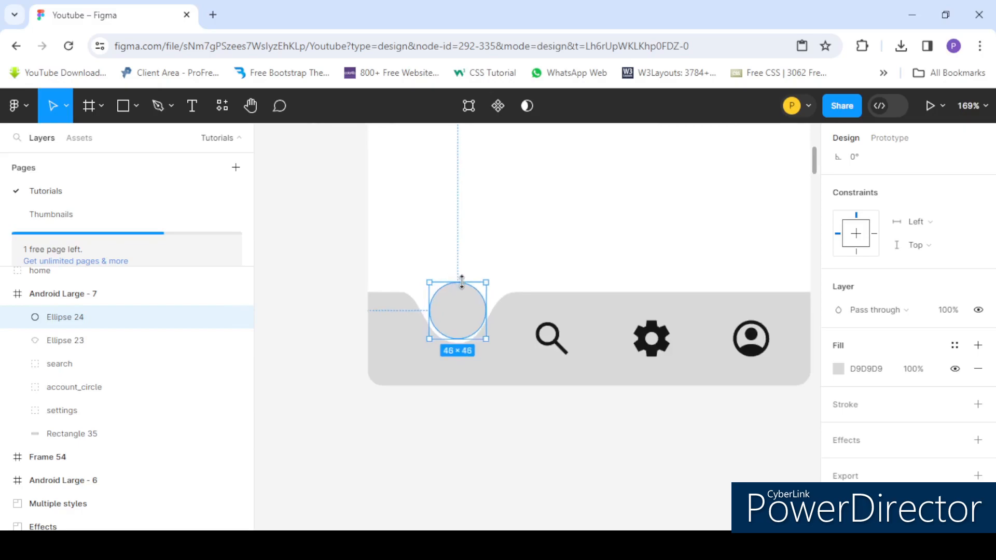
{"action": "scroll", "coordinate": [430, 290], "scroll_direction": "down", "scroll_amount": 5}
{"action": "key", "text": "Escape"}
- Move the home icon from the empty canvas into the grey circle and centre it there
{"action": "left_click", "coordinate": [726, 273]}
{"action": "scroll", "coordinate": [732, 273], "scroll_direction": "up", "scroll_amount": 3}
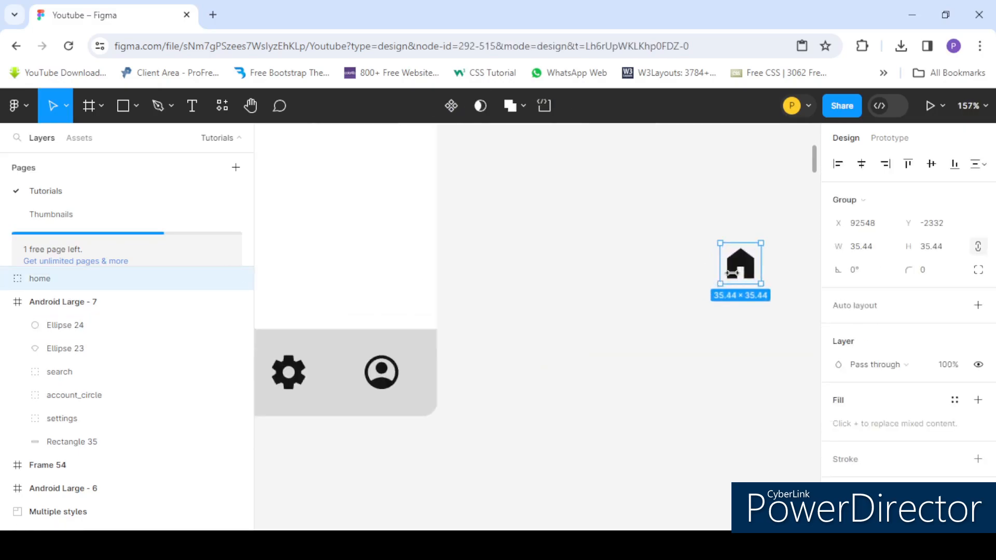
{"action": "scroll", "coordinate": [737, 272], "scroll_direction": "down", "scroll_amount": 5}
{"action": "left_click_drag", "start_coordinate": [747, 269], "coordinate": [532, 305]}
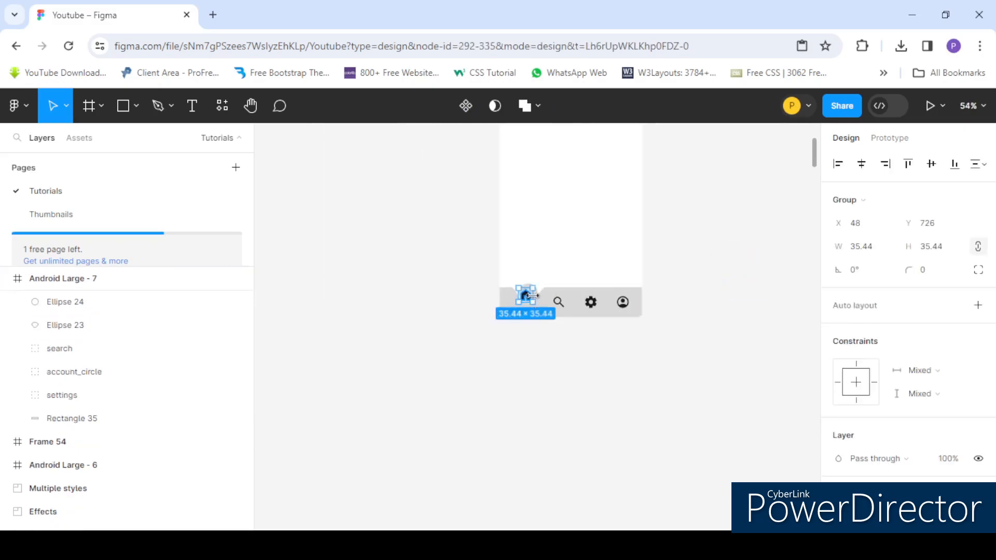
{"action": "scroll", "coordinate": [529, 303], "scroll_direction": "up", "scroll_amount": 6}
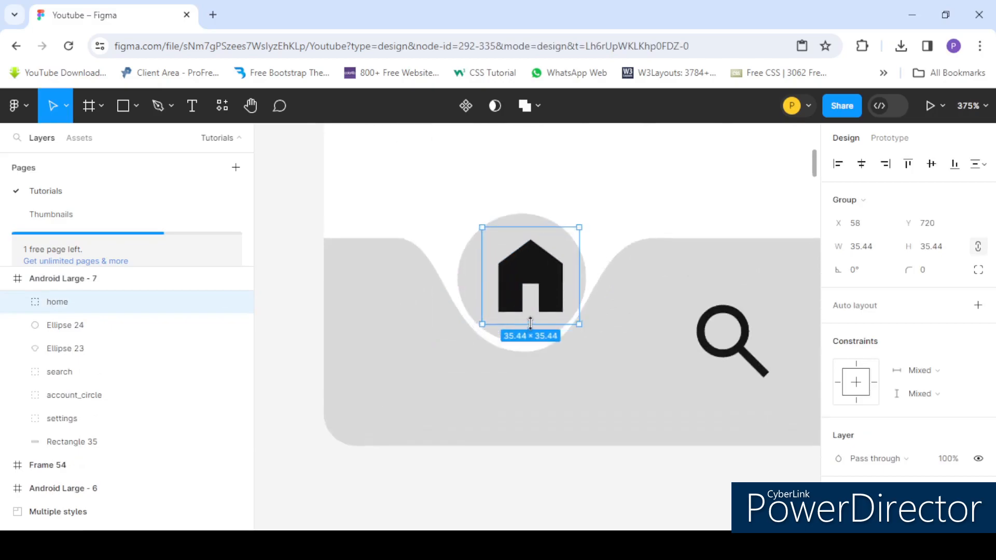
{"action": "left_click_drag", "start_coordinate": [530, 305], "coordinate": [521, 304]}
{"action": "scroll", "coordinate": [467, 303], "scroll_direction": "down", "scroll_amount": 10}
{"action": "left_click", "coordinate": [571, 405]}
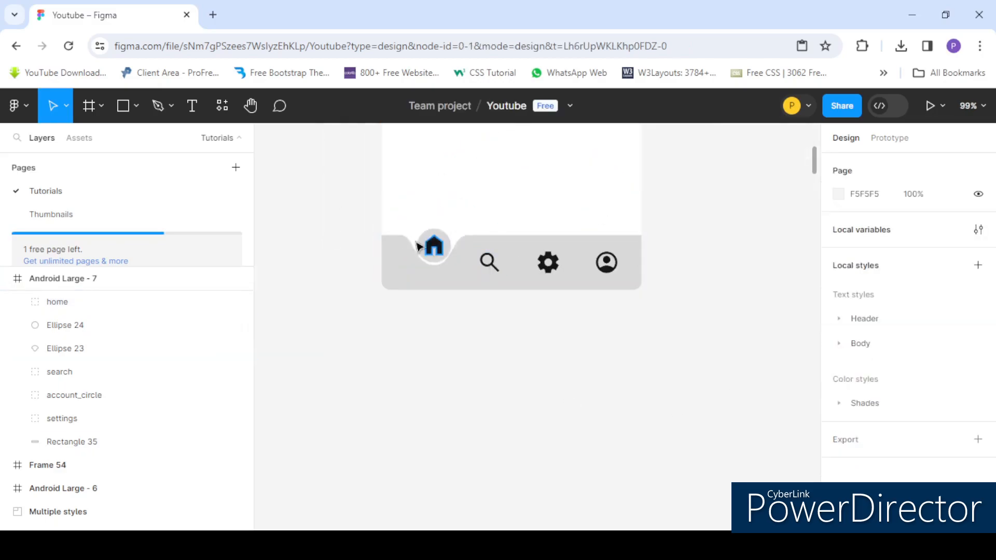
- Set the fill of both the navigation bar rectangle and the home icon's circle to purple, 8147DE
{"action": "scroll", "coordinate": [429, 245], "scroll_direction": "up", "scroll_amount": 5}
{"action": "scroll", "coordinate": [467, 296], "scroll_direction": "down", "scroll_amount": 4}
{"action": "left_click", "coordinate": [443, 285]}
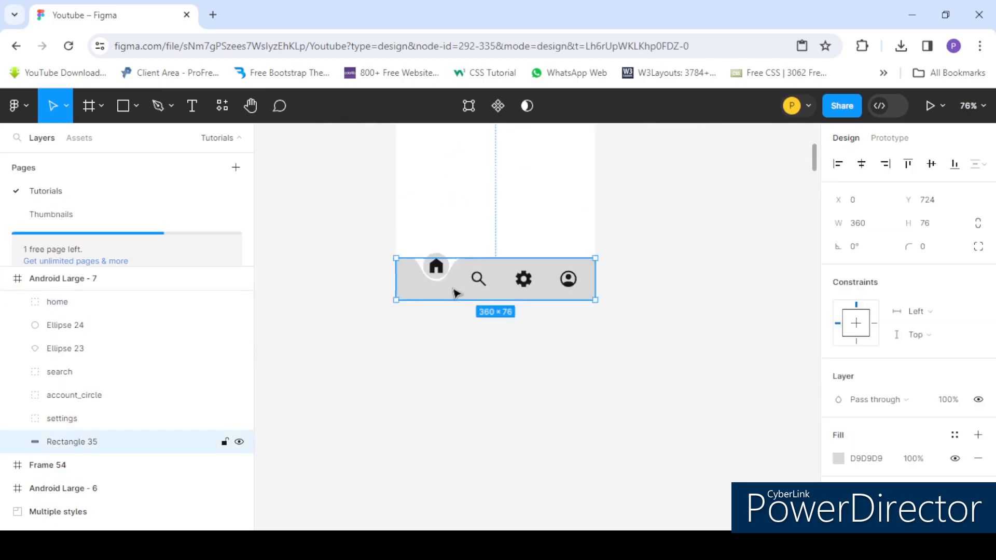
{"action": "scroll", "coordinate": [431, 285], "scroll_direction": "up", "scroll_amount": 3}
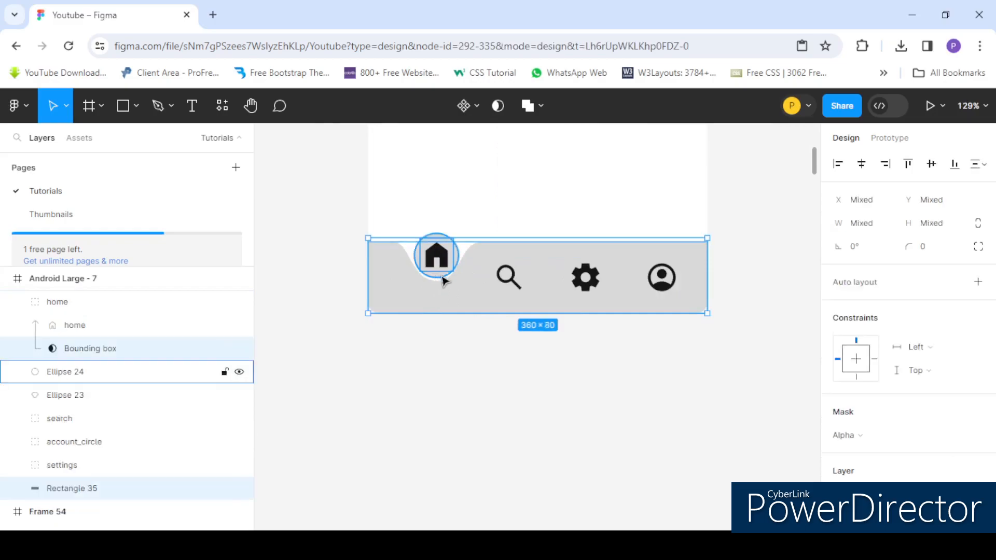
{"action": "scroll", "coordinate": [439, 283], "scroll_direction": "up", "scroll_amount": 5}
{"action": "left_click", "coordinate": [438, 280]}
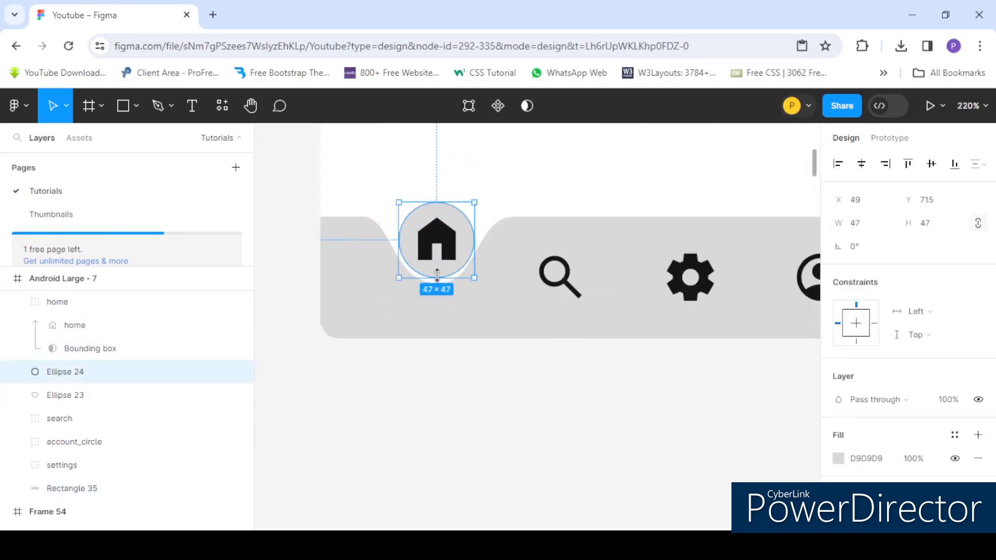
{"action": "left_click", "coordinate": [415, 311], "text": "shift"}
{"action": "scroll", "coordinate": [415, 312], "scroll_direction": "down", "scroll_amount": 5}
{"action": "scroll", "coordinate": [928, 384], "scroll_direction": "down", "scroll_amount": 3}
{"action": "left_click", "coordinate": [858, 369]}
{"action": "left_click", "coordinate": [839, 372]}
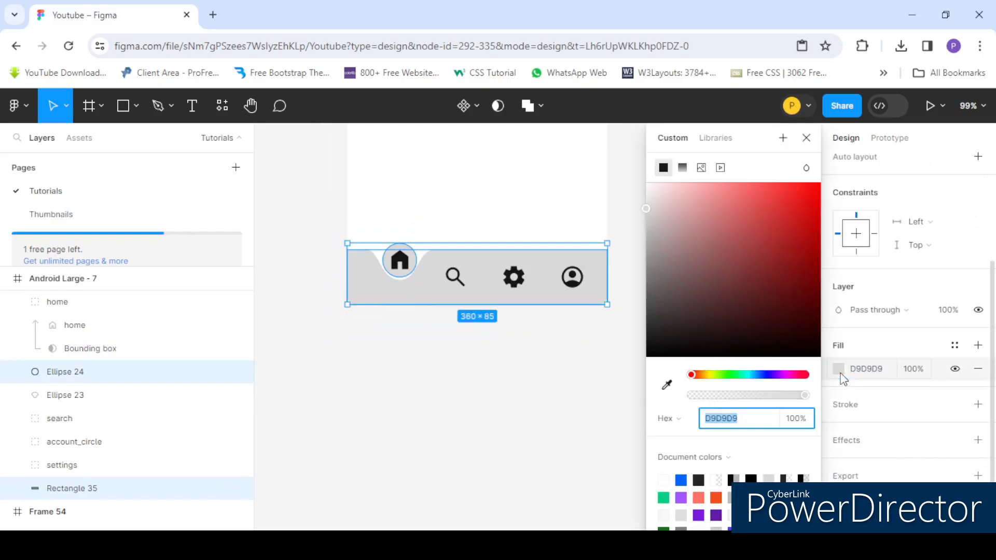
{"action": "left_click_drag", "start_coordinate": [715, 377], "coordinate": [774, 379]}
{"action": "left_click_drag", "start_coordinate": [793, 197], "coordinate": [754, 205]}
{"action": "left_click", "coordinate": [773, 376]}
{"action": "left_click_drag", "start_coordinate": [773, 375], "coordinate": [773, 375]}
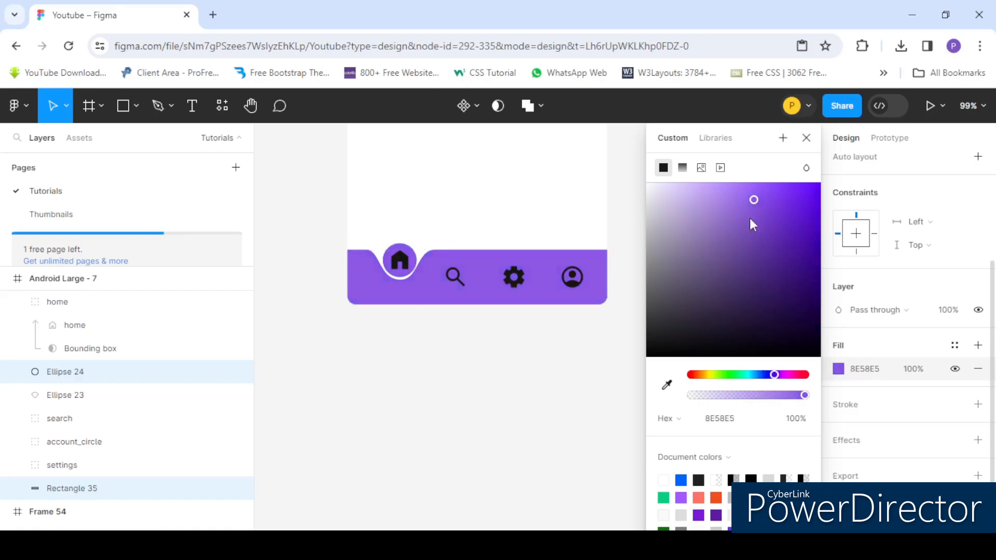
{"action": "left_click", "coordinate": [766, 216]}
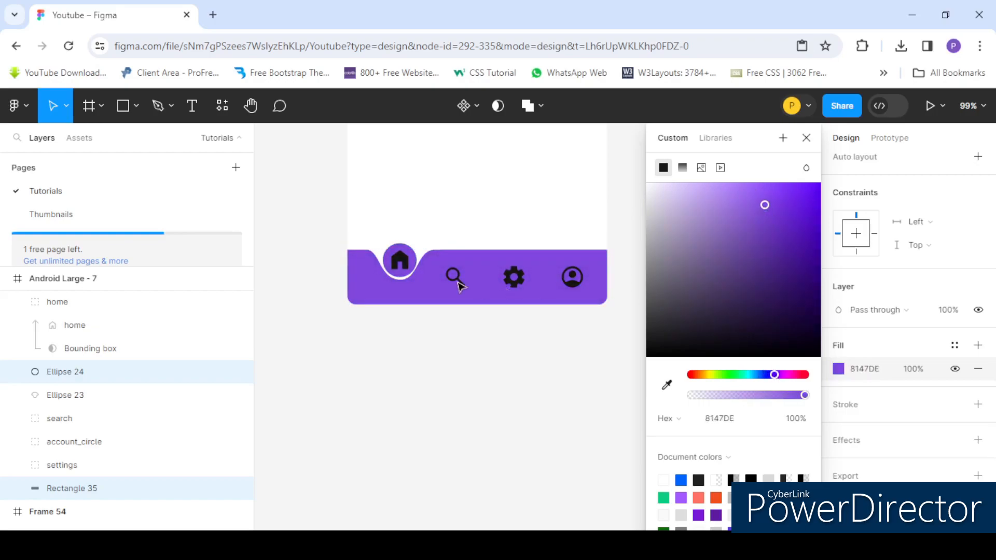
- Recolour the home, search, settings and account icons together to off-white, F0F0F0
{"action": "scroll", "coordinate": [400, 262], "scroll_direction": "up", "scroll_amount": 3}
{"action": "left_click", "coordinate": [404, 274]}
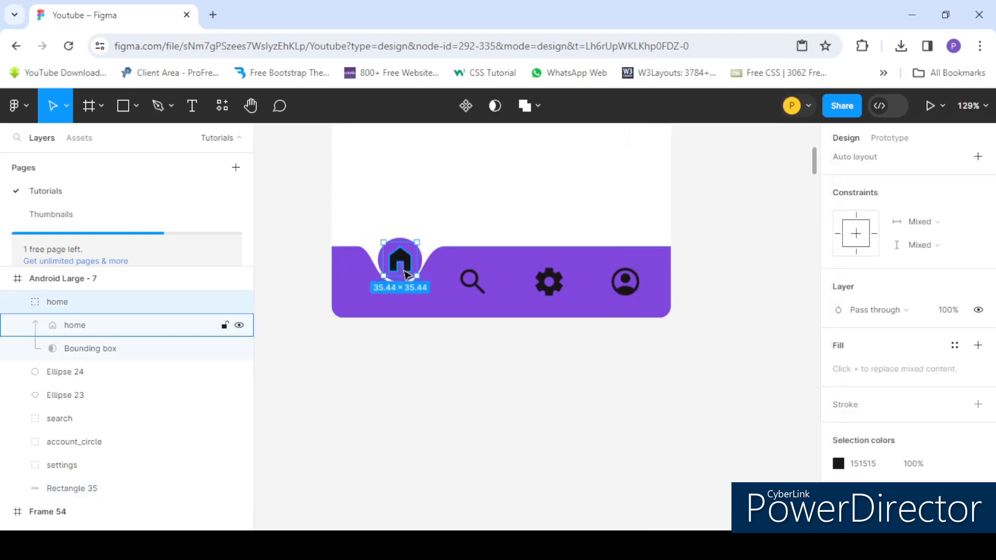
{"action": "left_click", "coordinate": [473, 281], "text": "shift"}
{"action": "left_click", "coordinate": [550, 282], "text": "shift"}
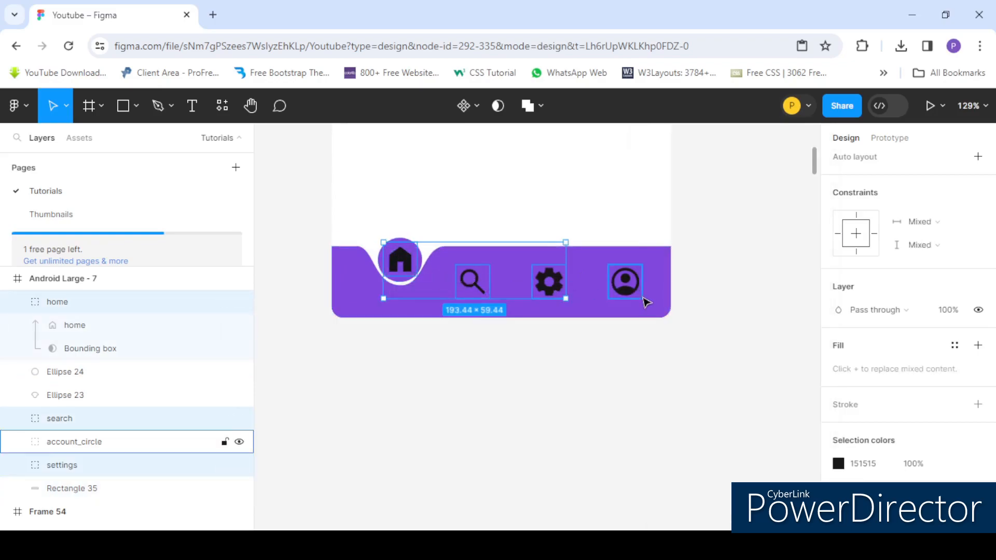
{"action": "left_click", "coordinate": [625, 281], "text": "shift"}
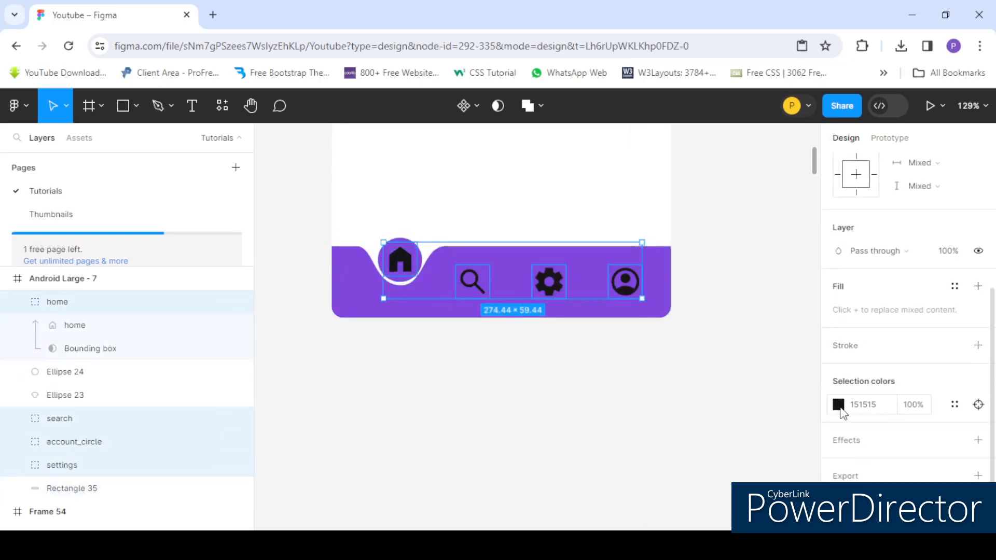
{"action": "left_click", "coordinate": [839, 405]}
{"action": "left_click_drag", "start_coordinate": [681, 284], "coordinate": [633, 205]}
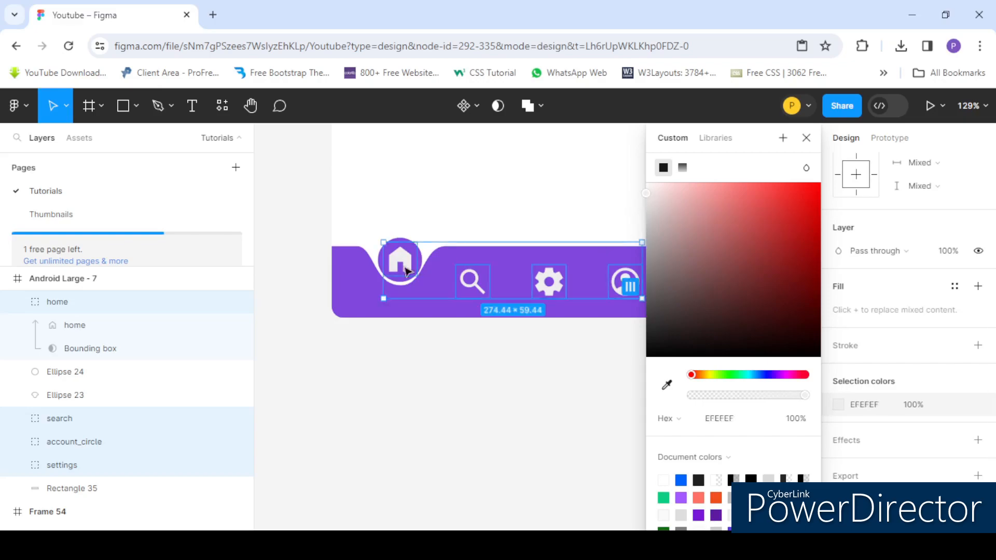
{"action": "left_click_drag", "start_coordinate": [647, 196], "coordinate": [642, 193]}
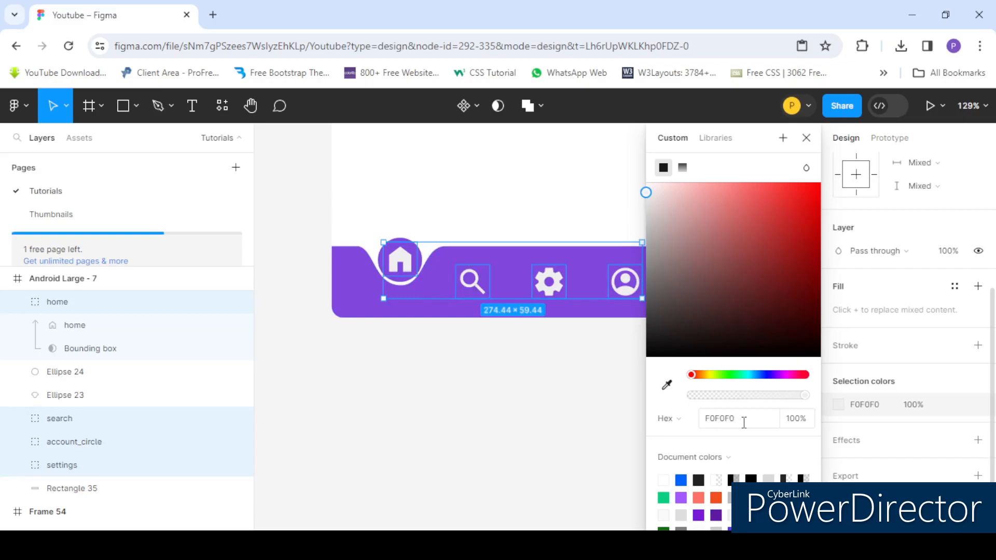
{"action": "scroll", "coordinate": [467, 341], "scroll_direction": "down", "scroll_amount": 3}
{"action": "left_click", "coordinate": [467, 340]}
- Wrap all the navigation bar's layers in a new frame and move it onto the empty canvas below the phone screen
{"action": "scroll", "coordinate": [467, 341], "scroll_direction": "up", "scroll_amount": 2}
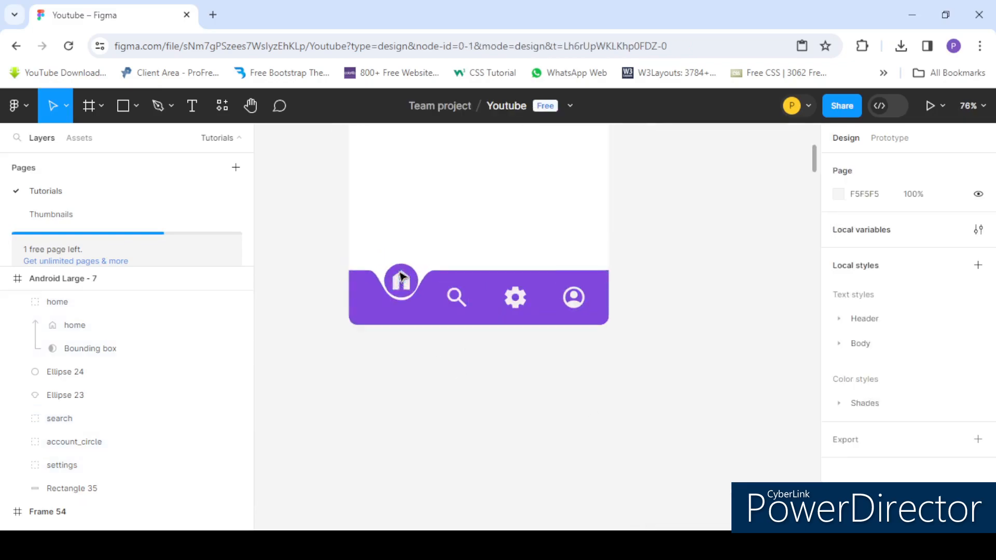
{"action": "scroll", "coordinate": [491, 261], "scroll_direction": "down", "scroll_amount": 3}
{"action": "scroll", "coordinate": [490, 261], "scroll_direction": "up", "scroll_amount": 3}
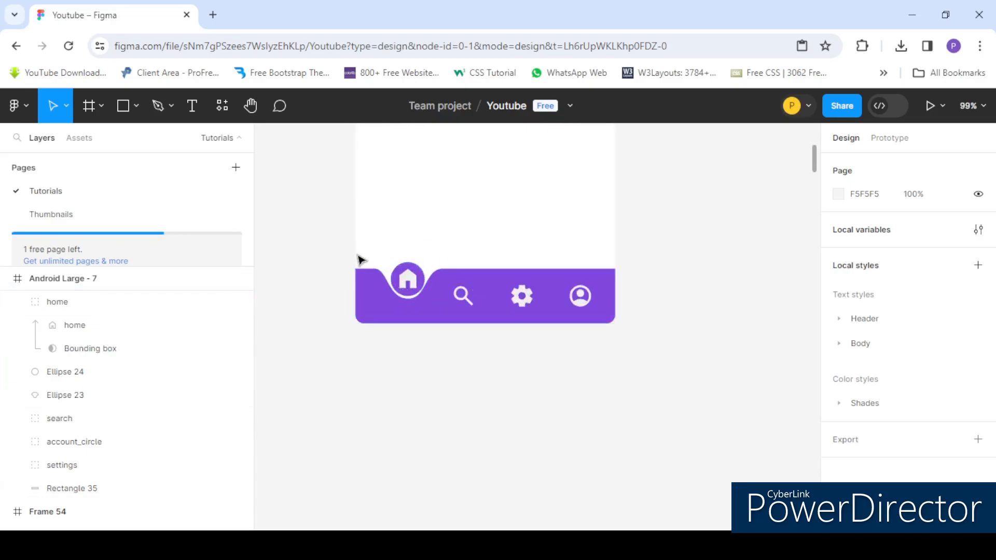
{"action": "left_click_drag", "start_coordinate": [337, 245], "coordinate": [628, 349]}
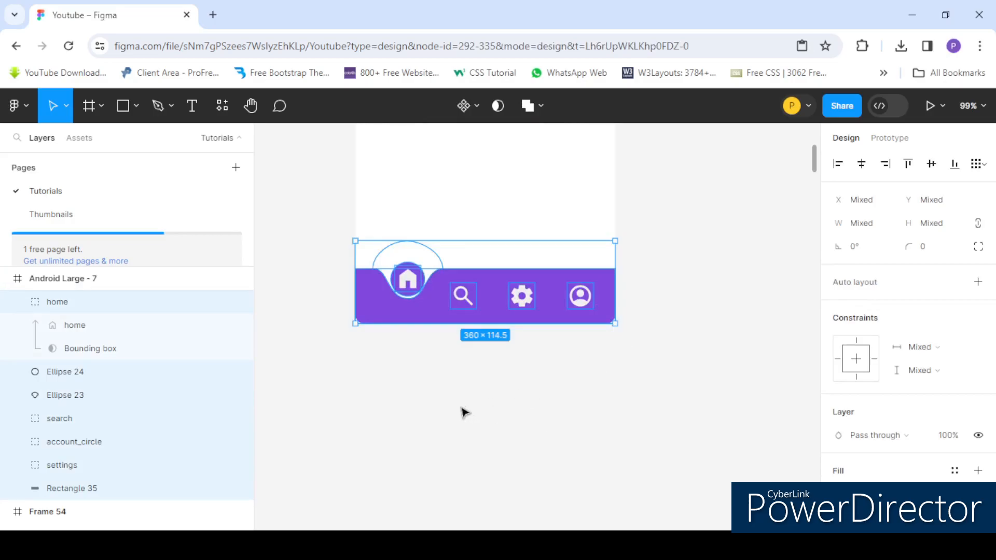
{"action": "right_click", "coordinate": [503, 284]}
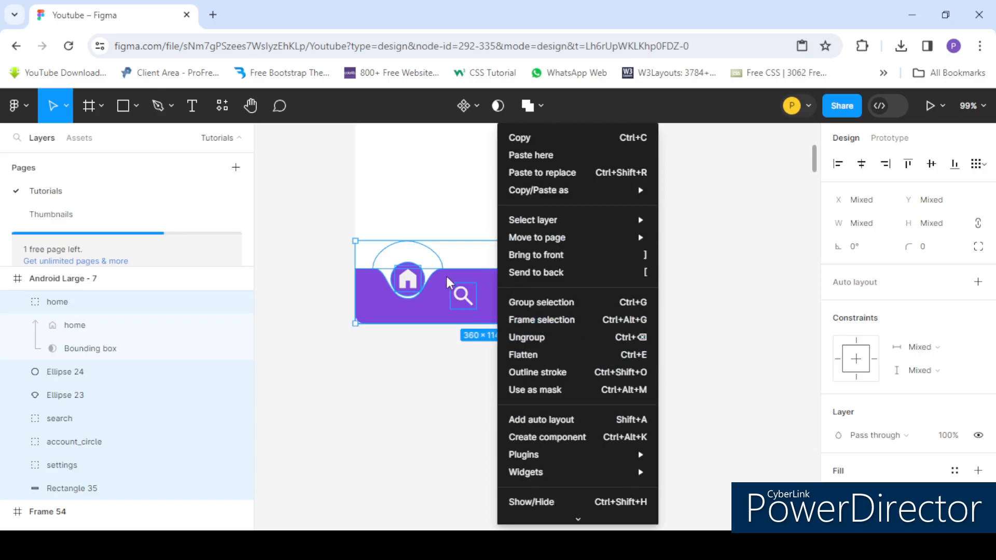
{"action": "left_click", "coordinate": [572, 320]}
{"action": "scroll", "coordinate": [453, 301], "scroll_direction": "down", "scroll_amount": 5}
{"action": "left_click_drag", "start_coordinate": [487, 309], "coordinate": [528, 386]}
- Convert the navigation bar frame into a component and add a second variant to it
{"action": "scroll", "coordinate": [540, 300], "scroll_direction": "up", "scroll_amount": 6}
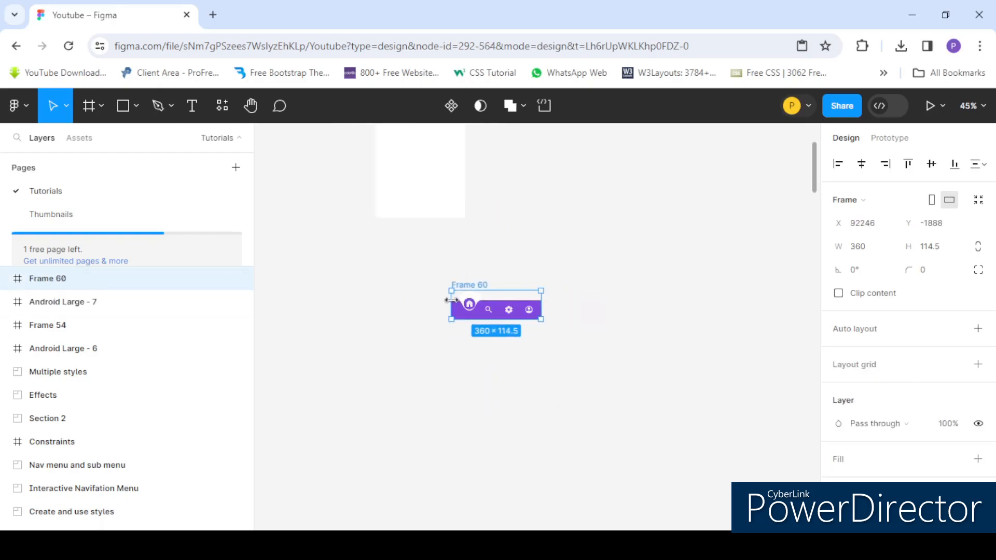
{"action": "scroll", "coordinate": [491, 314], "scroll_direction": "down", "scroll_amount": 2}
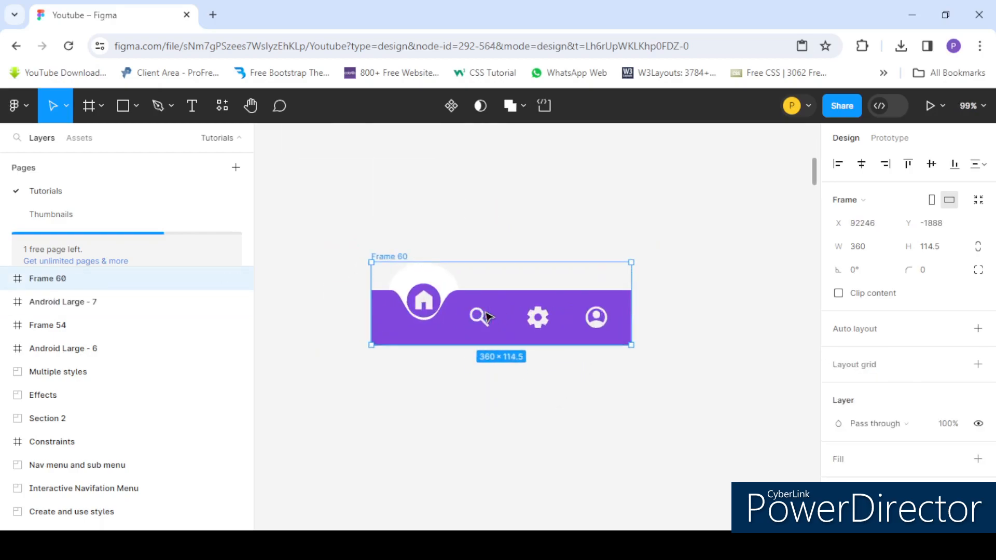
{"action": "left_click", "coordinate": [451, 107]}
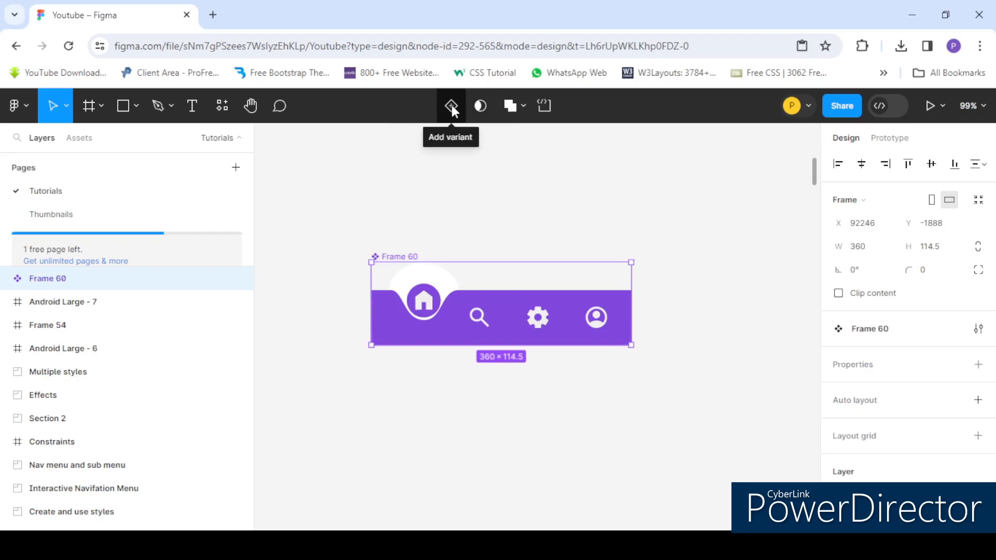
{"action": "left_click", "coordinate": [452, 107]}
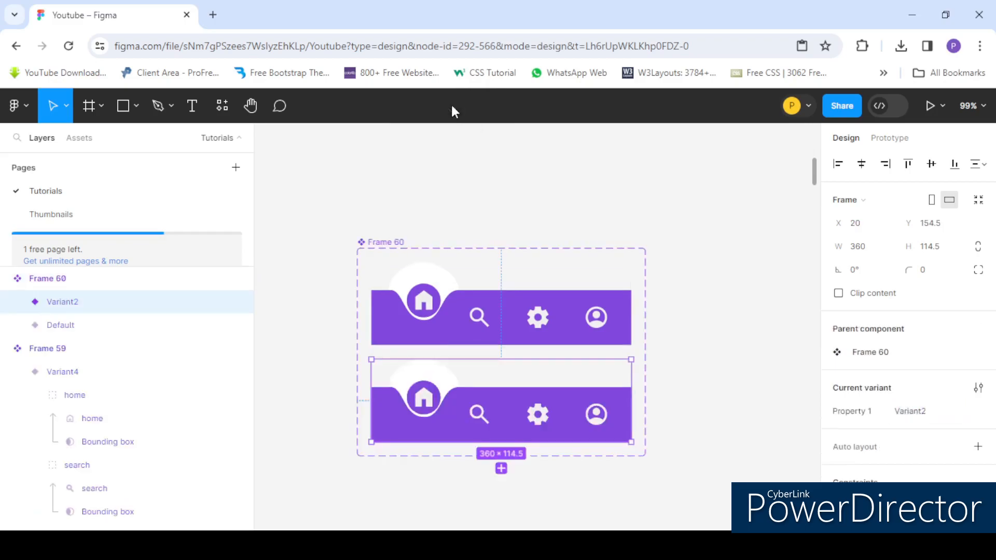
- Add a third and a fourth variant to the navigation bar component
{"action": "scroll", "coordinate": [505, 121], "scroll_direction": "down", "scroll_amount": 5}
{"action": "left_click", "coordinate": [504, 296]}
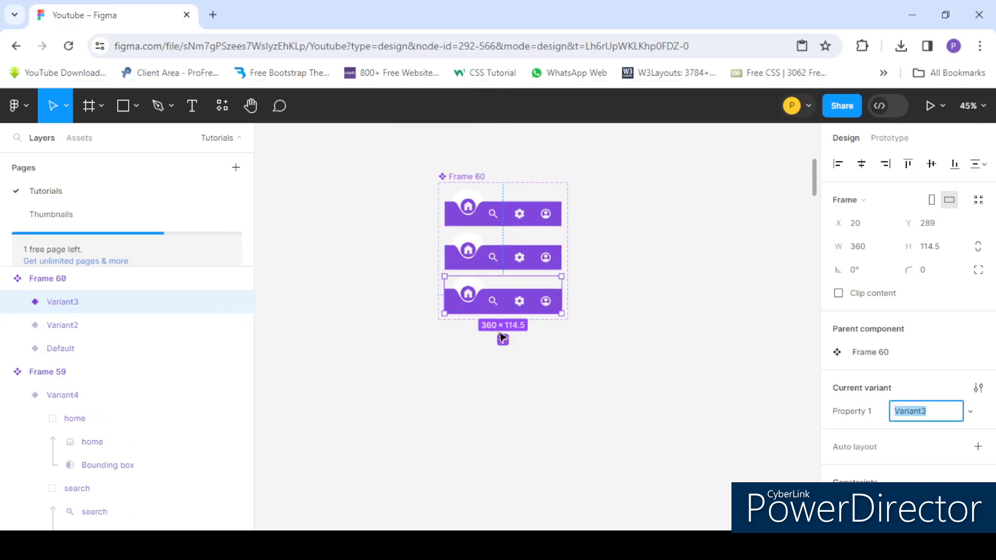
{"action": "left_click", "coordinate": [504, 341]}
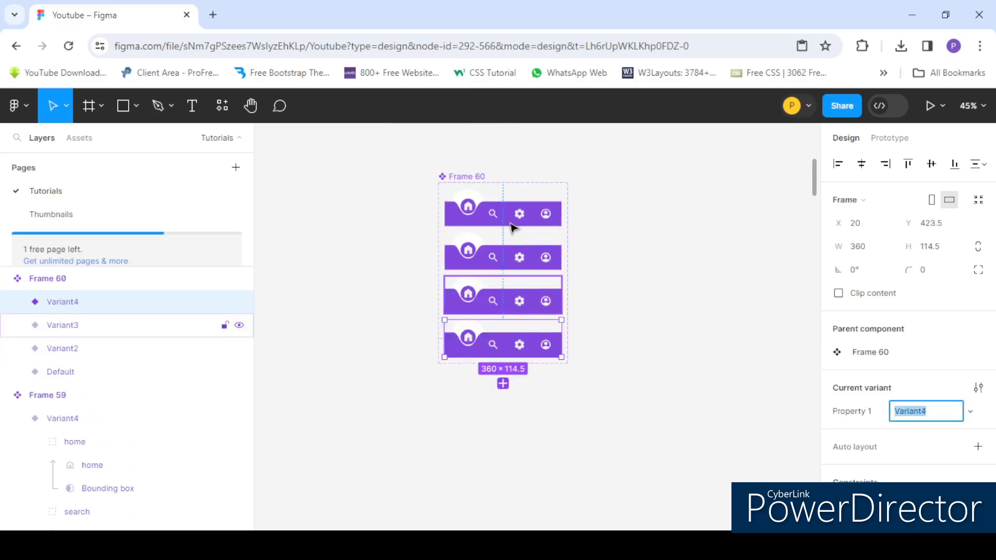
- Lower the home icon in the second variant out of the purple circle, level with the bar's other icons at Y 58.5
{"action": "scroll", "coordinate": [525, 225], "scroll_direction": "up", "scroll_amount": 3}
{"action": "scroll", "coordinate": [402, 223], "scroll_direction": "down", "scroll_amount": 1}
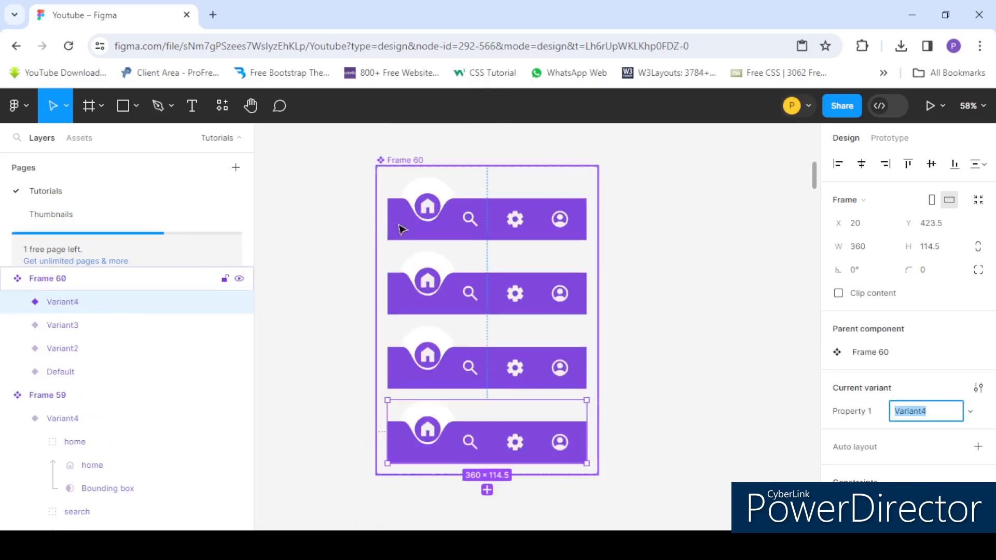
{"action": "left_click", "coordinate": [416, 206]}
{"action": "left_click", "coordinate": [418, 207]}
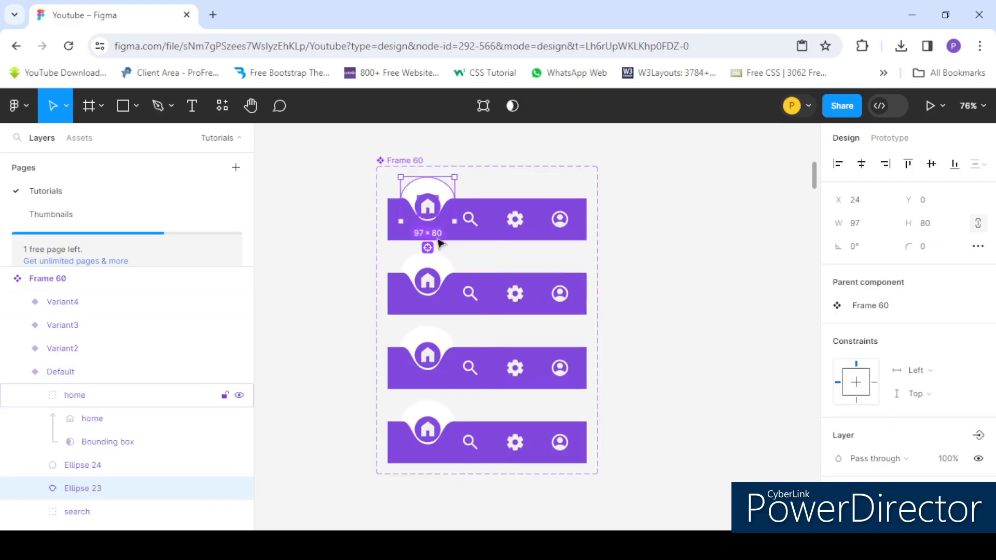
{"action": "left_click", "coordinate": [428, 285]}
{"action": "left_click", "coordinate": [429, 285]}
{"action": "scroll", "coordinate": [431, 283], "scroll_direction": "up", "scroll_amount": 5}
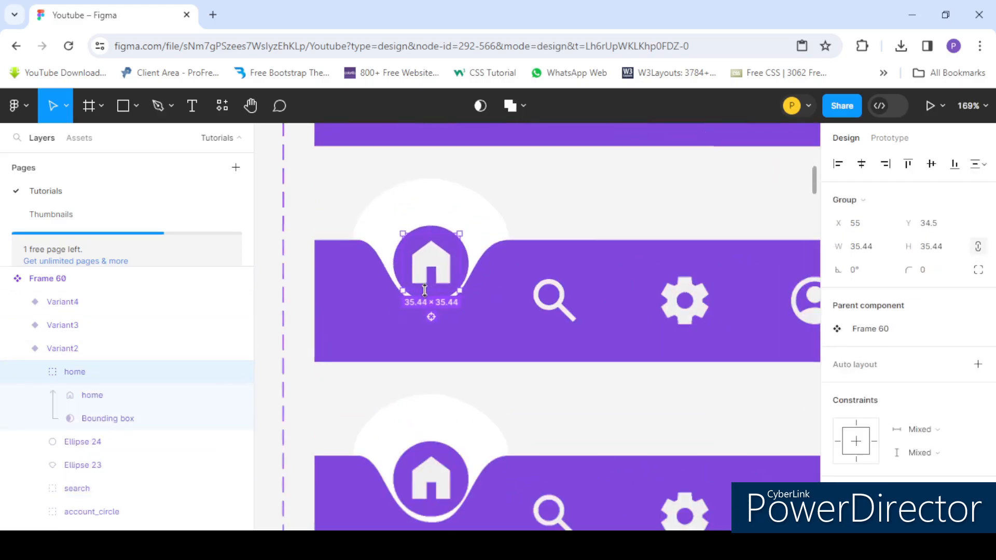
{"action": "scroll", "coordinate": [437, 280], "scroll_direction": "down", "scroll_amount": 3}
{"action": "scroll", "coordinate": [435, 269], "scroll_direction": "up", "scroll_amount": 2}
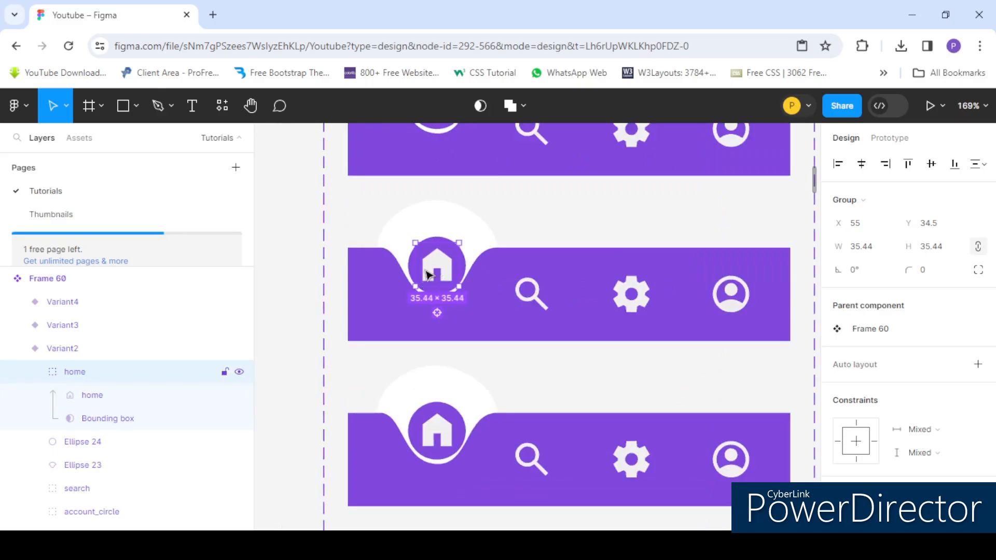
{"action": "left_click_drag", "start_coordinate": [427, 275], "coordinate": [441, 300]}
- Move the second variant's purple circle and white notch shape together horizontally until they are centred over the search icon
{"action": "left_click", "coordinate": [444, 250]}
{"action": "left_click", "coordinate": [451, 217], "text": "shift"}
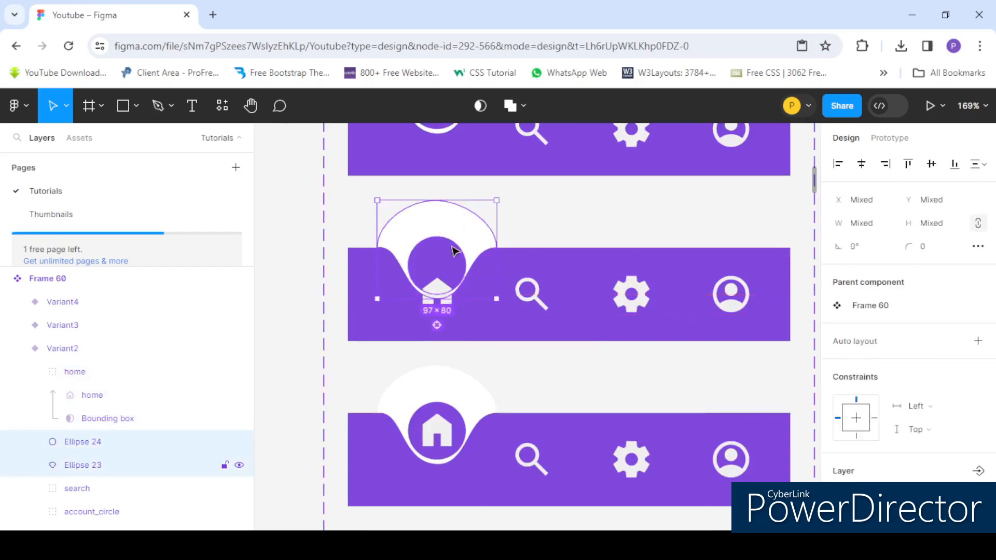
{"action": "left_click_drag", "start_coordinate": [439, 256], "coordinate": [531, 266]}
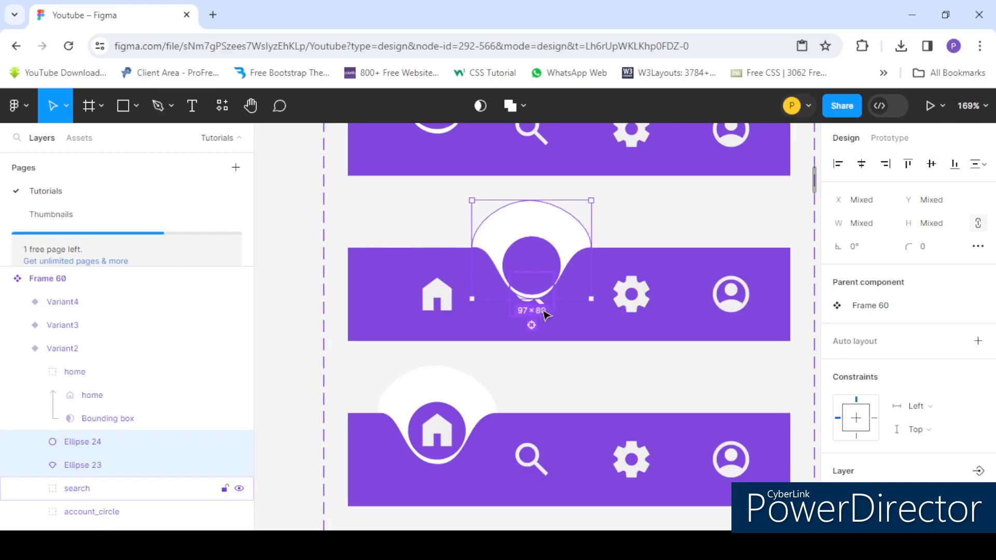
- Raise the second variant's search icon to Y 34.5 inside the purple circle and bring it in front of the circle
{"action": "left_click", "coordinate": [545, 315]}
{"action": "left_click_drag", "start_coordinate": [535, 314], "coordinate": [534, 271]}
{"action": "right_click", "coordinate": [526, 268]}
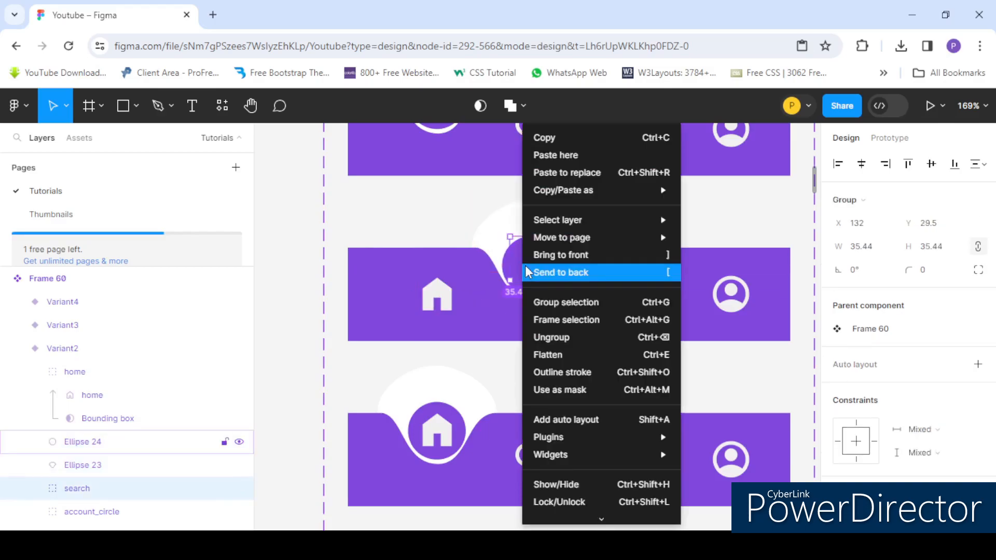
{"action": "left_click", "coordinate": [589, 255]}
{"action": "left_click_drag", "start_coordinate": [527, 261], "coordinate": [529, 267]}
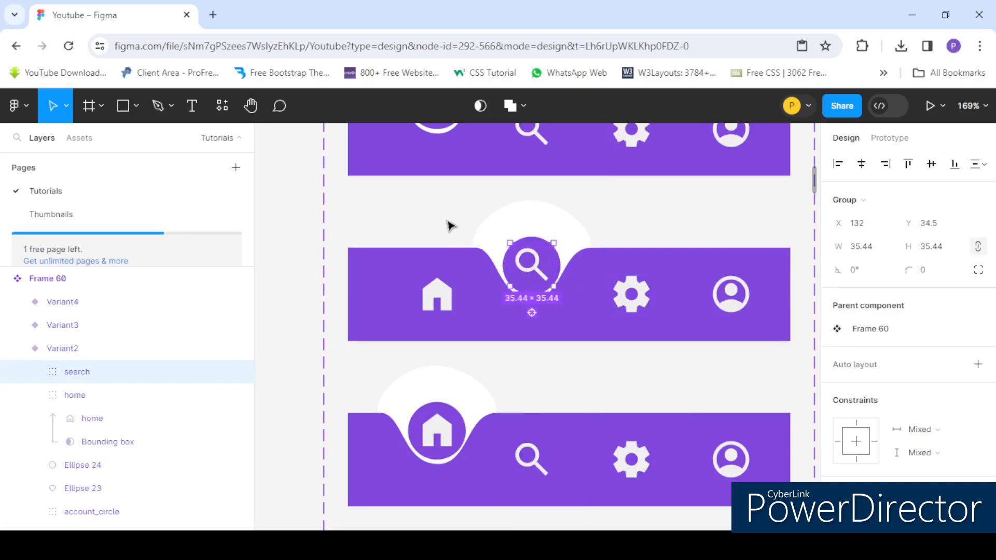
{"action": "scroll", "coordinate": [448, 225], "scroll_direction": "down", "scroll_amount": 4}
{"action": "left_click", "coordinate": [451, 296]}
- Lower the third variant's home icon out of the purple circle to Y 57, level with the bar's other icons
{"action": "scroll", "coordinate": [452, 295], "scroll_direction": "down", "scroll_amount": 2}
{"action": "scroll", "coordinate": [452, 296], "scroll_direction": "up", "scroll_amount": 3}
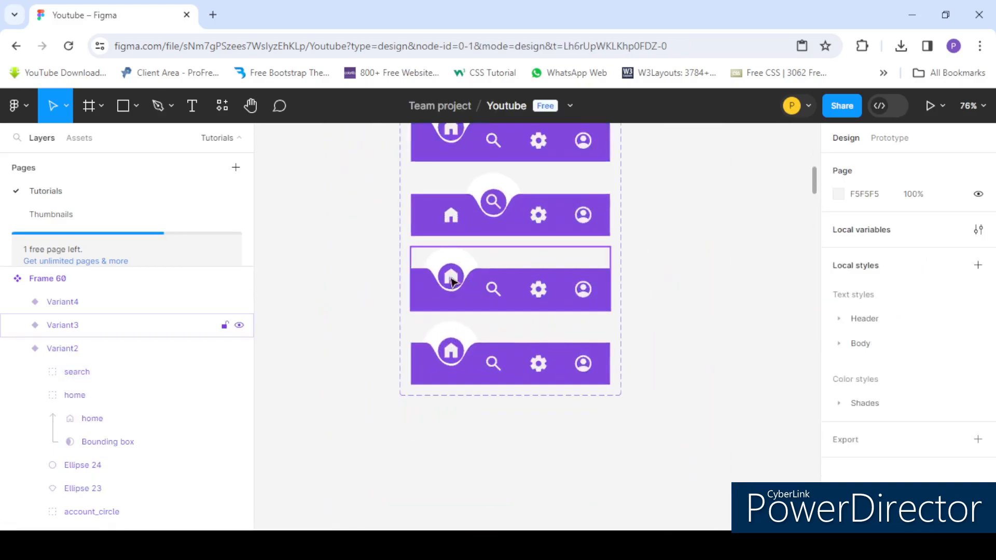
{"action": "left_click", "coordinate": [445, 287]}
{"action": "left_click", "coordinate": [445, 286]}
{"action": "scroll", "coordinate": [441, 283], "scroll_direction": "up", "scroll_amount": 3}
{"action": "left_click_drag", "start_coordinate": [456, 253], "coordinate": [459, 288]}
{"action": "scroll", "coordinate": [481, 307], "scroll_direction": "up", "scroll_amount": 3}
{"action": "scroll", "coordinate": [460, 289], "scroll_direction": "up", "scroll_amount": 3}
{"action": "key", "text": "ctrl+z"}
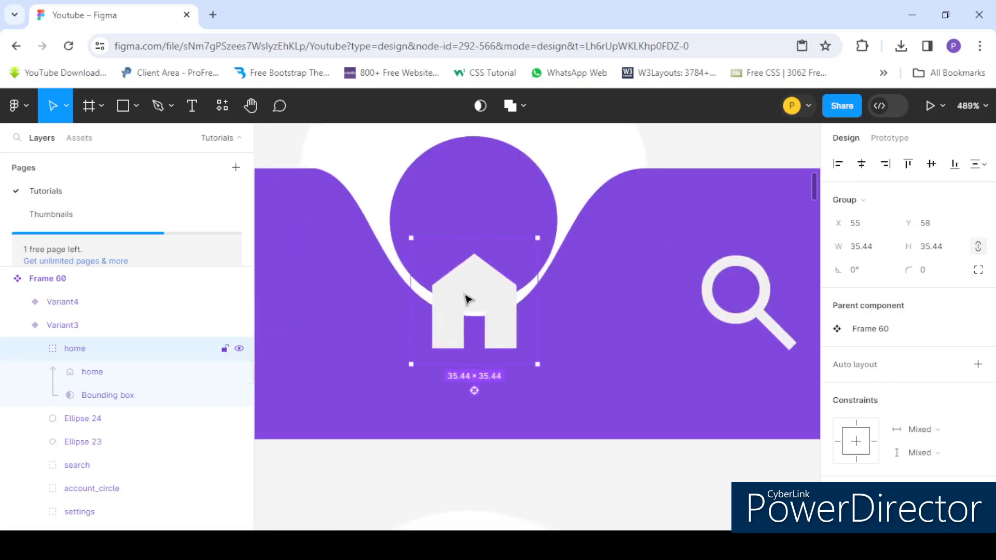
{"action": "left_click_drag", "start_coordinate": [474, 307], "coordinate": [476, 299]}
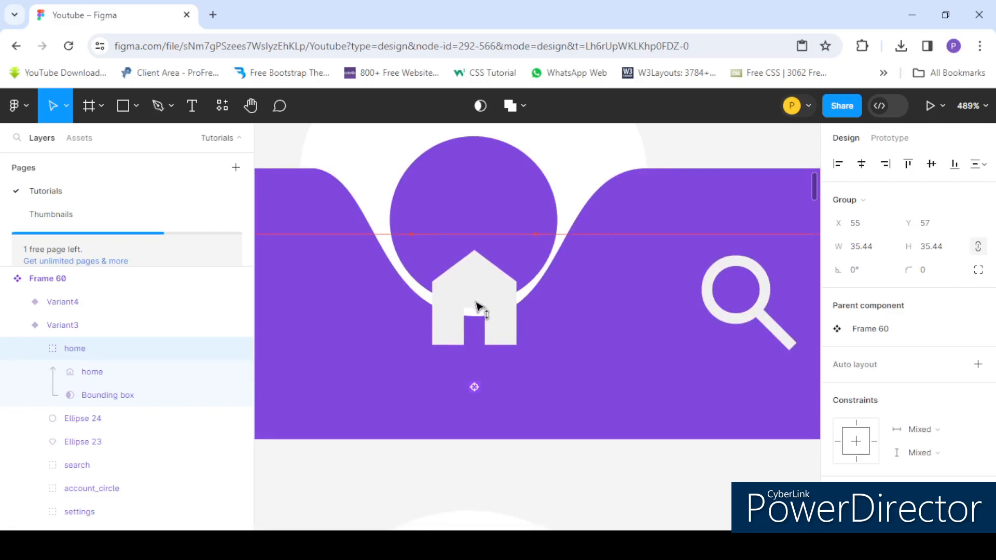
- Move the third variant's purple circle and white notch shape together horizontally until they are centred over the settings icon
{"action": "scroll", "coordinate": [417, 278], "scroll_direction": "down", "scroll_amount": 5}
{"action": "left_click", "coordinate": [415, 219]}
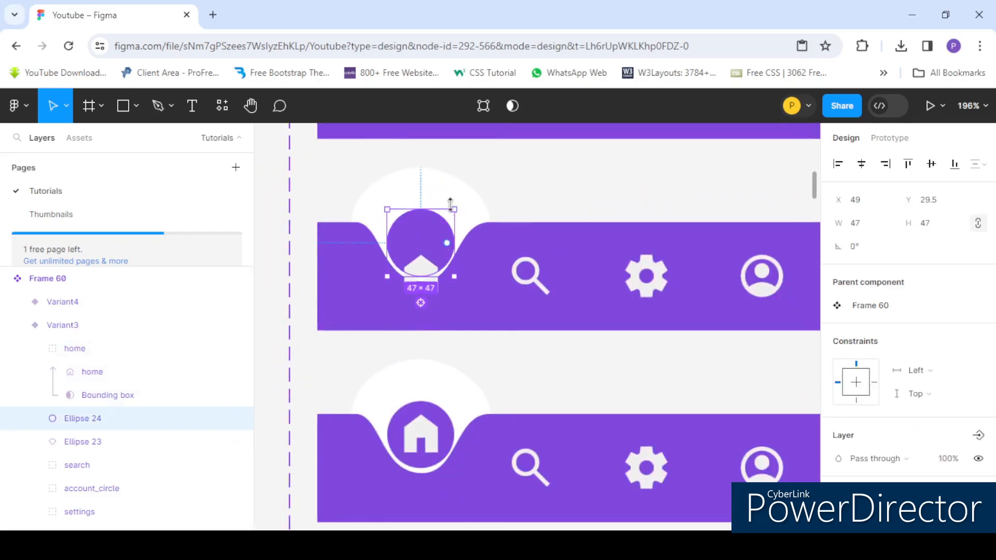
{"action": "left_click", "coordinate": [457, 201], "text": "shift"}
{"action": "left_click_drag", "start_coordinate": [422, 243], "coordinate": [639, 269]}
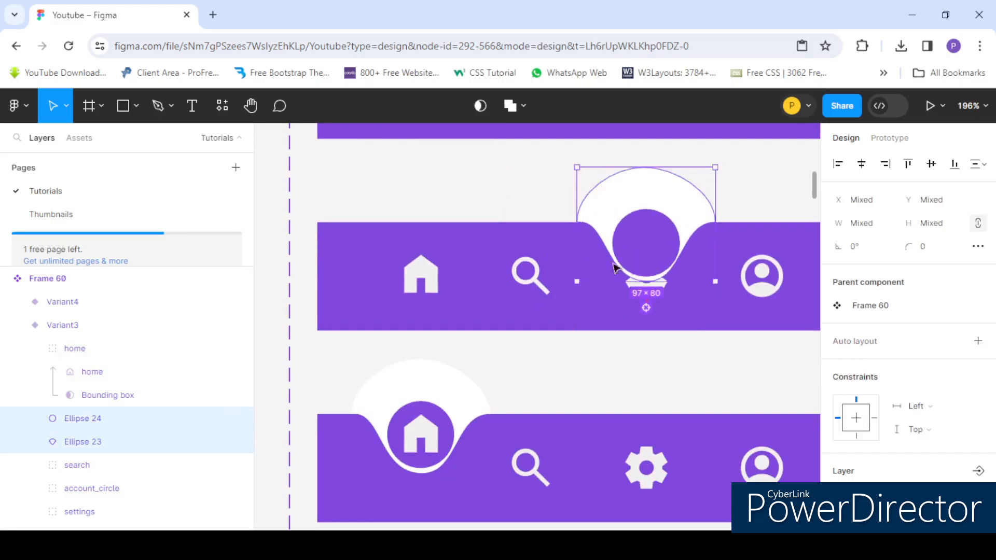
- Raise the third variant's settings icon to Y 35 inside the purple circle and bring it in front of the circle
{"action": "scroll", "coordinate": [563, 290], "scroll_direction": "down", "scroll_amount": 5}
{"action": "scroll", "coordinate": [563, 304], "scroll_direction": "up", "scroll_amount": 5}
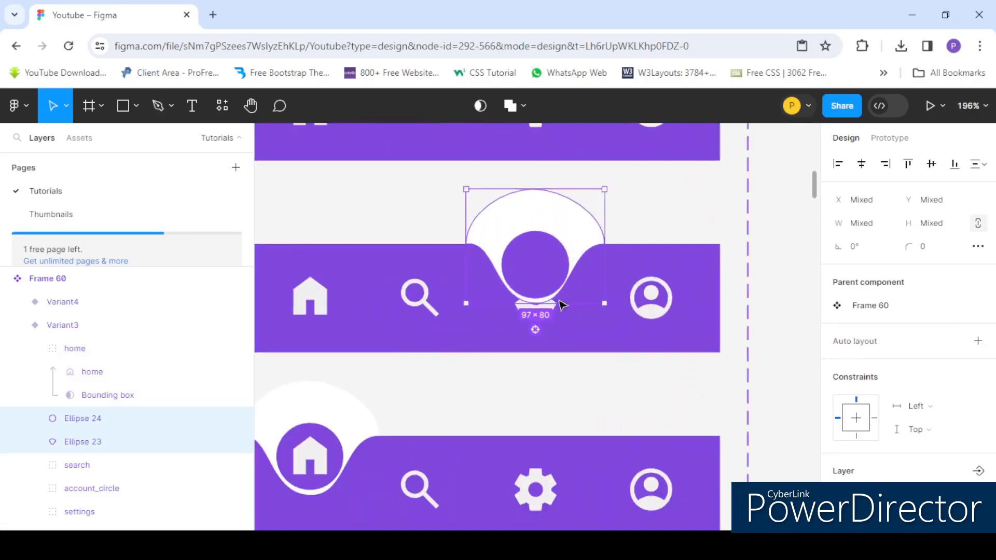
{"action": "left_click", "coordinate": [515, 321]}
{"action": "left_click_drag", "start_coordinate": [539, 318], "coordinate": [543, 280]}
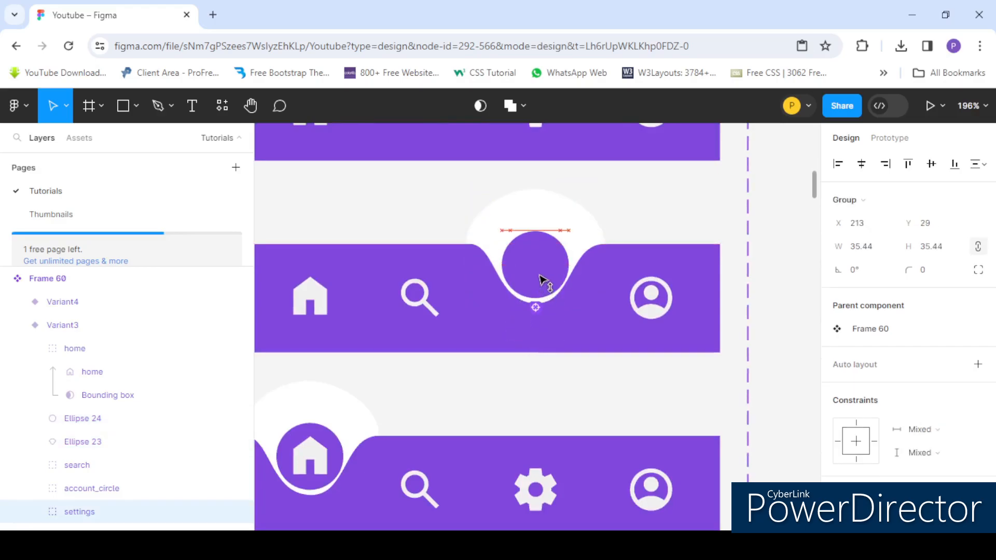
{"action": "right_click", "coordinate": [526, 257]}
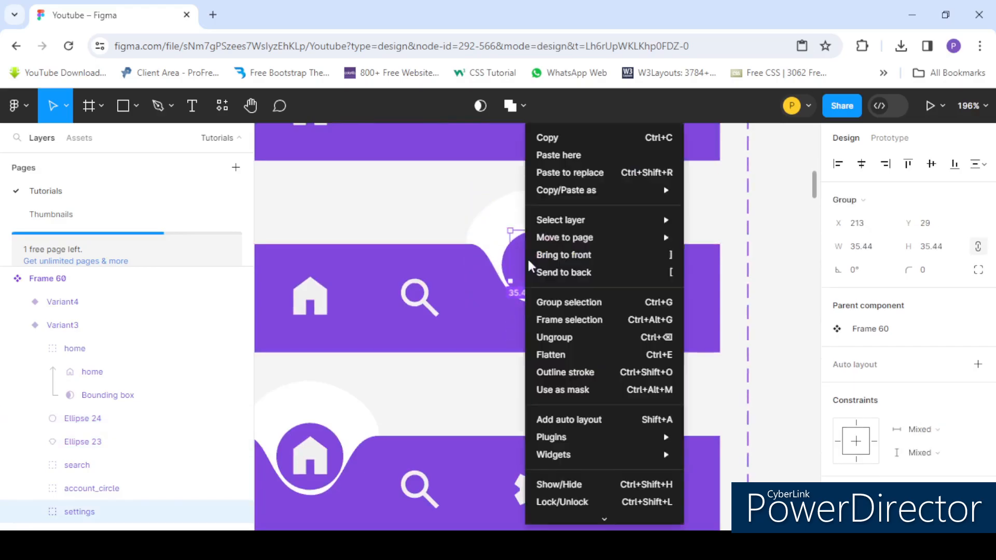
{"action": "left_click", "coordinate": [566, 255]}
{"action": "scroll", "coordinate": [537, 322], "scroll_direction": "up", "scroll_amount": 5}
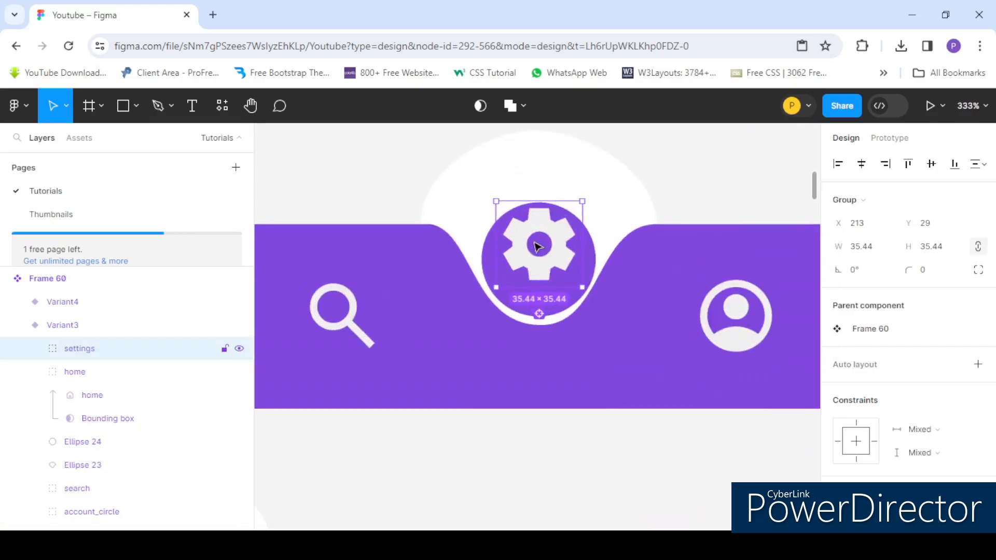
{"action": "left_click_drag", "start_coordinate": [540, 248], "coordinate": [540, 260]}
{"action": "scroll", "coordinate": [539, 260], "scroll_direction": "down", "scroll_amount": 10}
{"action": "left_click", "coordinate": [638, 244]}
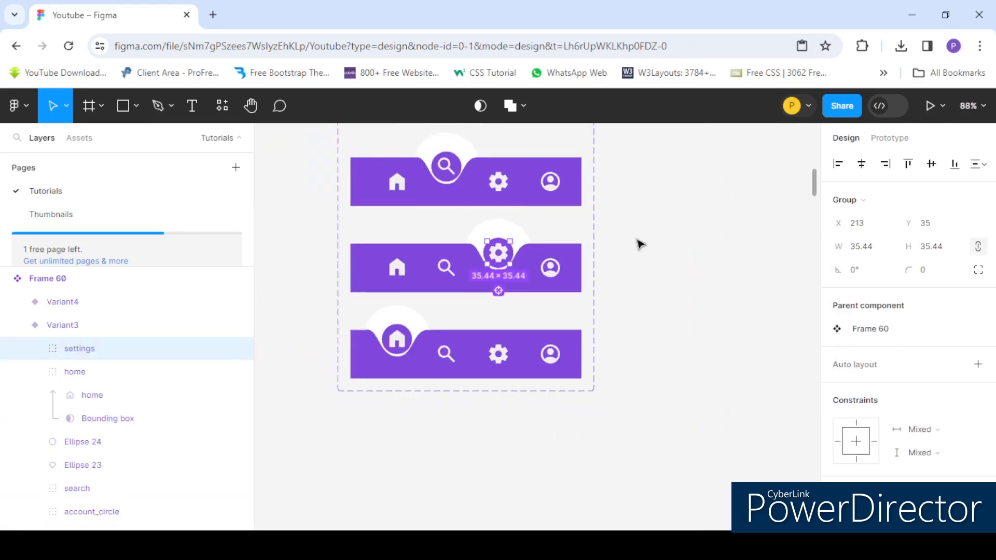
- Move the fourth variant's purple circle and white notch shape together horizontally until they are centred over the account icon
{"action": "double_click", "coordinate": [414, 340]}
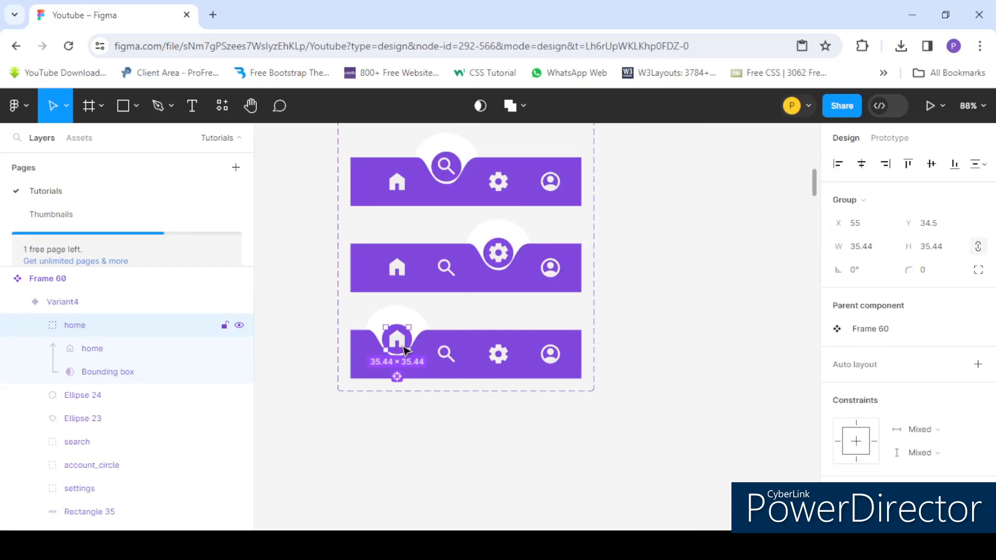
{"action": "scroll", "coordinate": [410, 321], "scroll_direction": "up", "scroll_amount": 5}
{"action": "left_click", "coordinate": [461, 340], "text": "shift"}
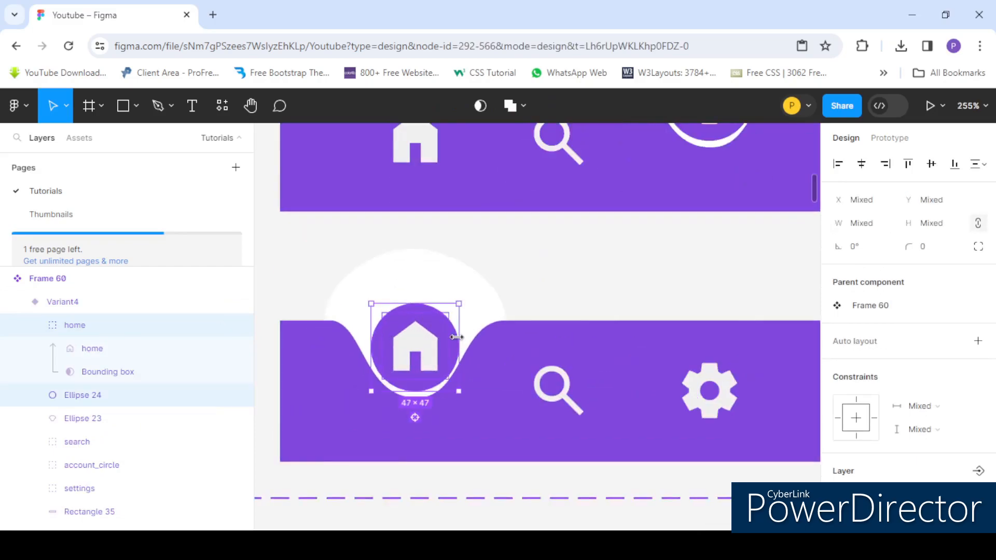
{"action": "left_click", "coordinate": [483, 318]}
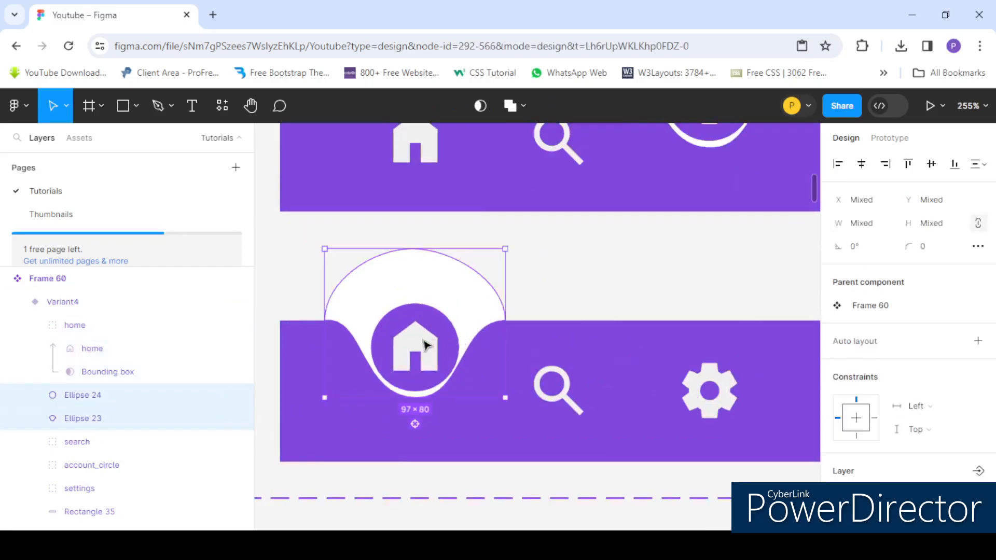
{"action": "left_click", "coordinate": [429, 306]}
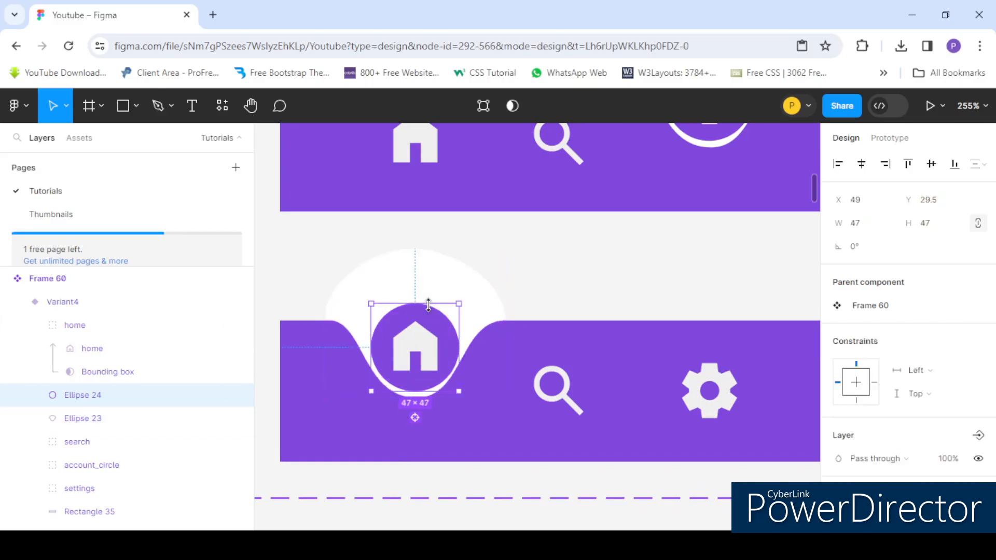
{"action": "left_click", "coordinate": [442, 282], "text": "shift"}
{"action": "left_click_drag", "start_coordinate": [437, 325], "coordinate": [589, 333]}
- Raise the fourth variant's account icon into the centre of the purple circle and bring it in front of the circle
{"action": "scroll", "coordinate": [601, 333], "scroll_direction": "down", "scroll_amount": 5}
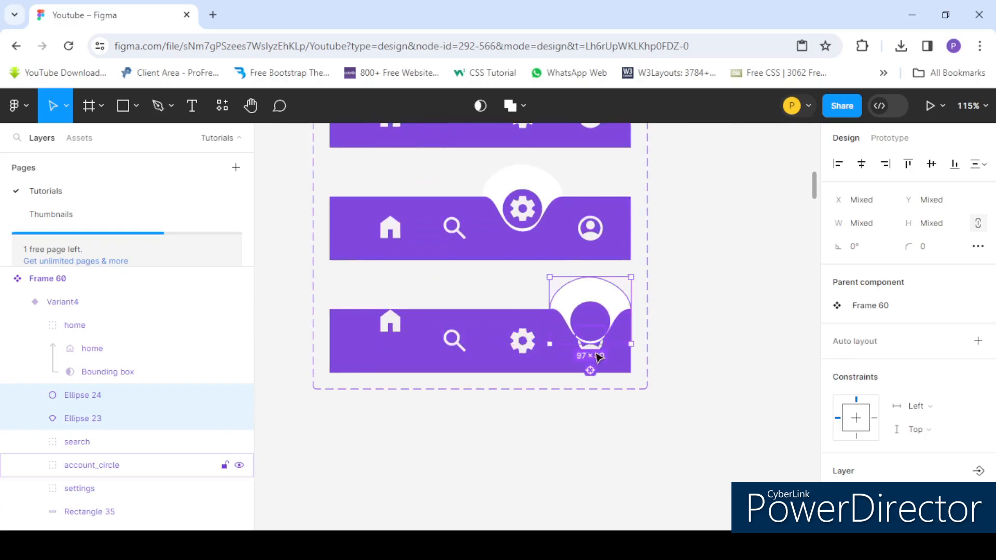
{"action": "scroll", "coordinate": [600, 357], "scroll_direction": "up", "scroll_amount": 5}
{"action": "left_click", "coordinate": [581, 353]}
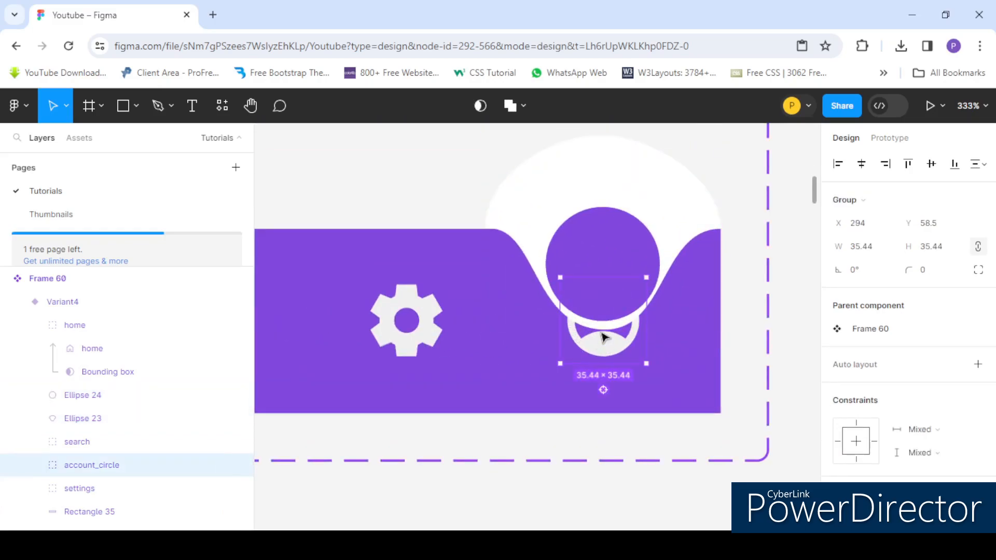
{"action": "left_click_drag", "start_coordinate": [604, 337], "coordinate": [604, 297]}
{"action": "right_click", "coordinate": [592, 283]}
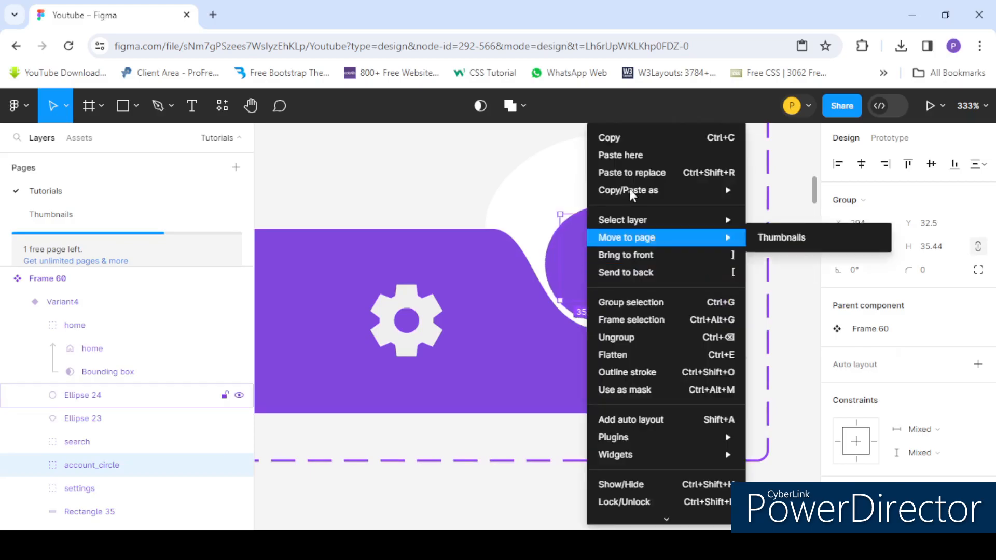
{"action": "left_click", "coordinate": [655, 257]}
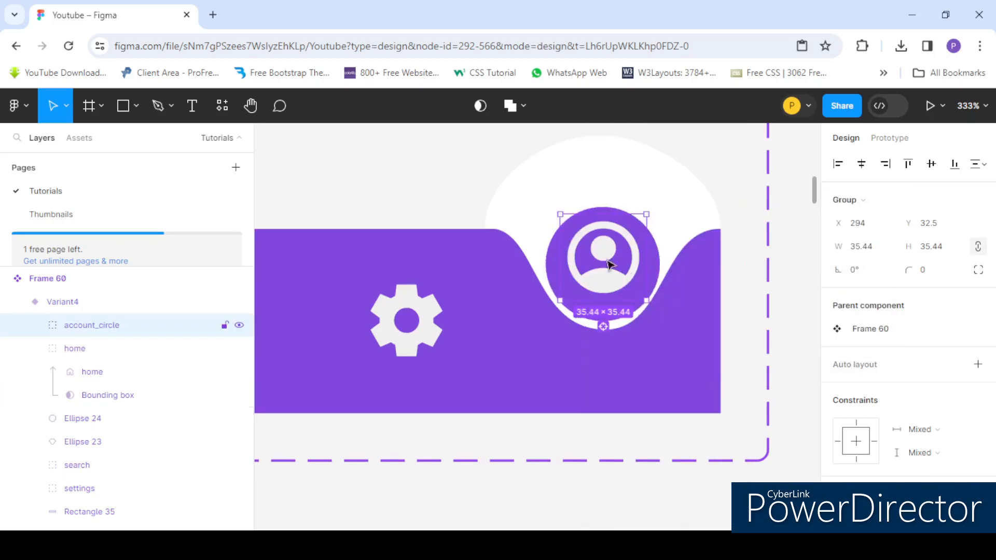
{"action": "left_click_drag", "start_coordinate": [602, 257], "coordinate": [601, 260]}
- Lower the fourth variant's home icon to Y 57.5, level with the search and settings icons
{"action": "scroll", "coordinate": [601, 262], "scroll_direction": "down", "scroll_amount": 5}
{"action": "left_click", "coordinate": [459, 259]}
{"action": "scroll", "coordinate": [458, 260], "scroll_direction": "up", "scroll_amount": 4}
{"action": "left_click_drag", "start_coordinate": [474, 262], "coordinate": [472, 282]}
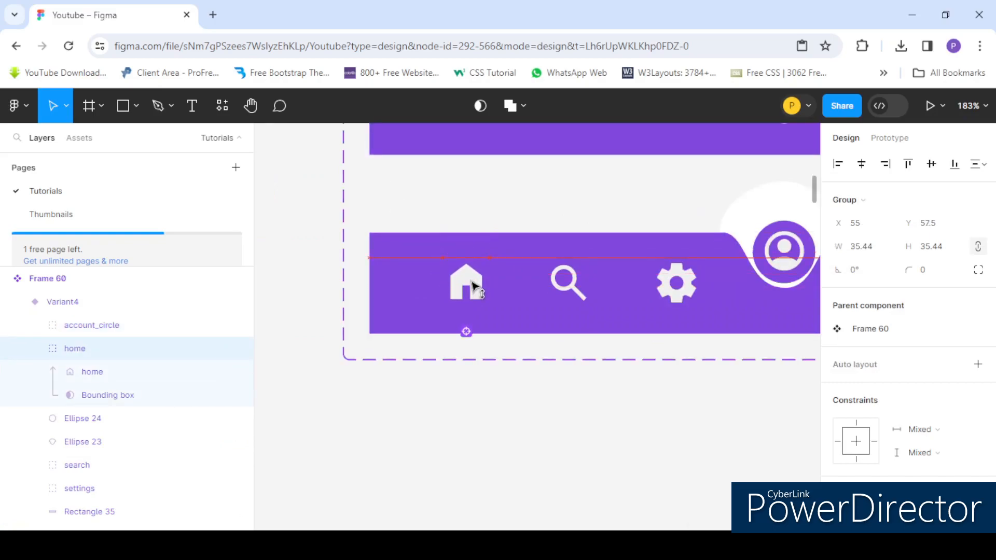
- Align the home, search and settings icons of the fourth variant on their vertical centres
{"action": "scroll", "coordinate": [472, 285], "scroll_direction": "down", "scroll_amount": 8}
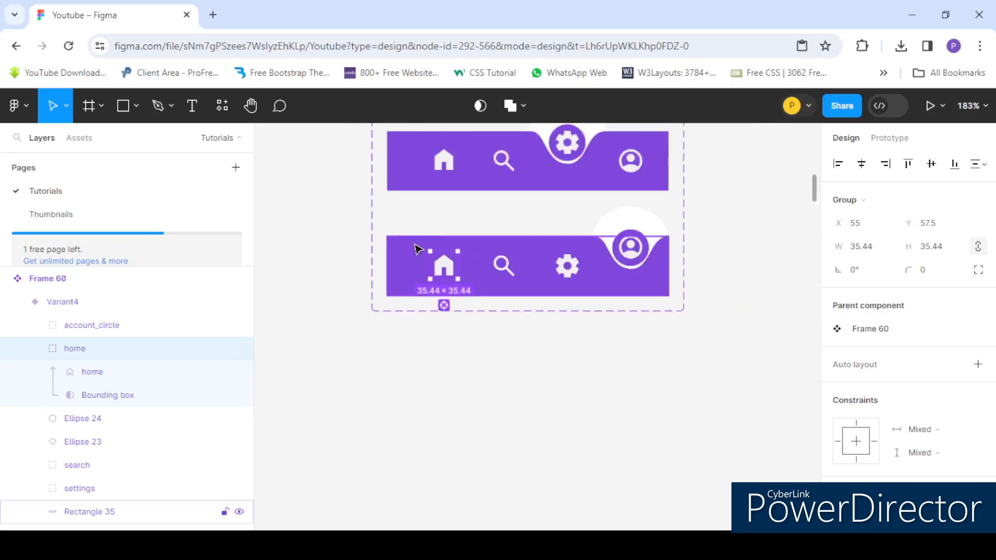
{"action": "scroll", "coordinate": [416, 249], "scroll_direction": "up", "scroll_amount": 5}
{"action": "scroll", "coordinate": [406, 211], "scroll_direction": "up", "scroll_amount": 4}
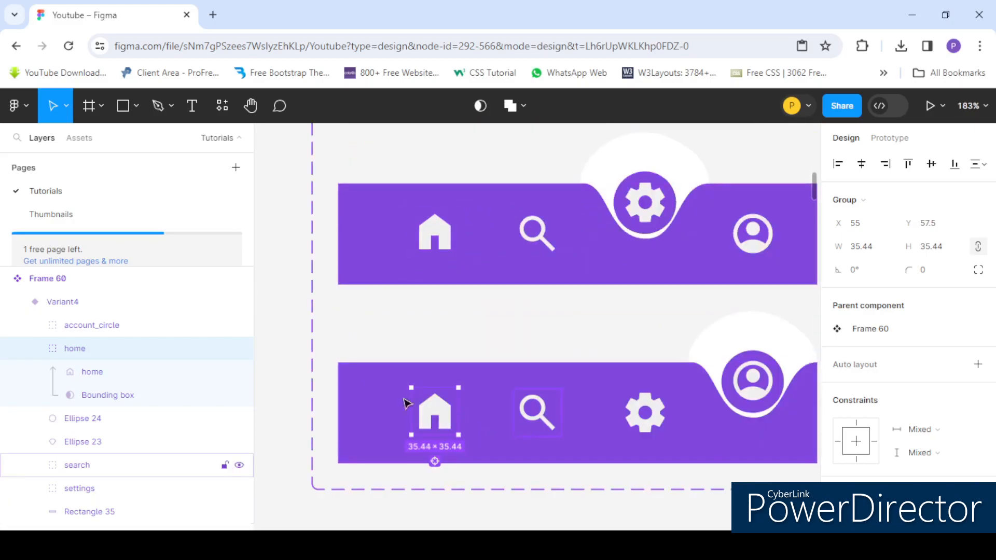
{"action": "scroll", "coordinate": [409, 403], "scroll_direction": "down", "scroll_amount": 5}
{"action": "scroll", "coordinate": [465, 372], "scroll_direction": "up", "scroll_amount": 3}
{"action": "left_click", "coordinate": [465, 372], "text": "shift"}
{"action": "left_click", "coordinate": [544, 371], "text": "shift"}
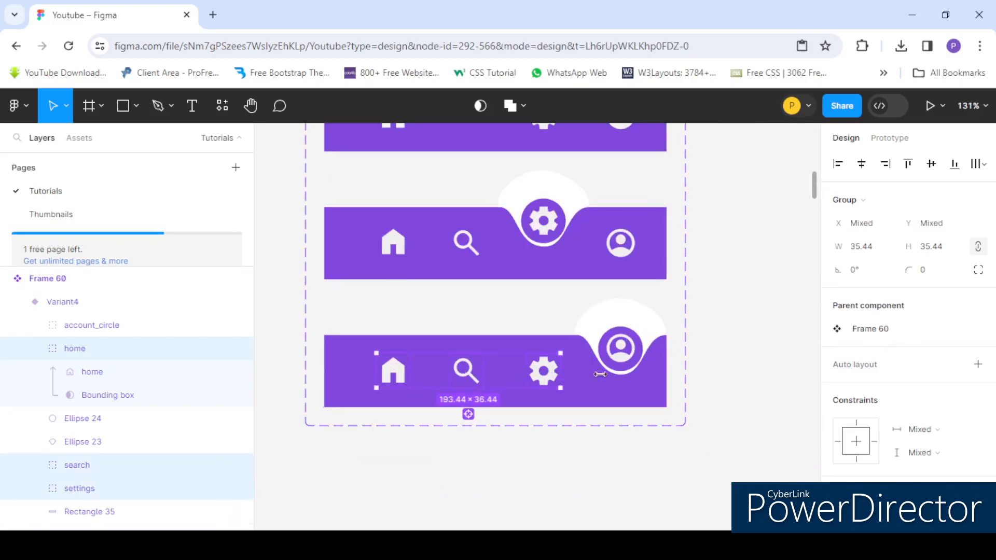
{"action": "left_click", "coordinate": [933, 166]}
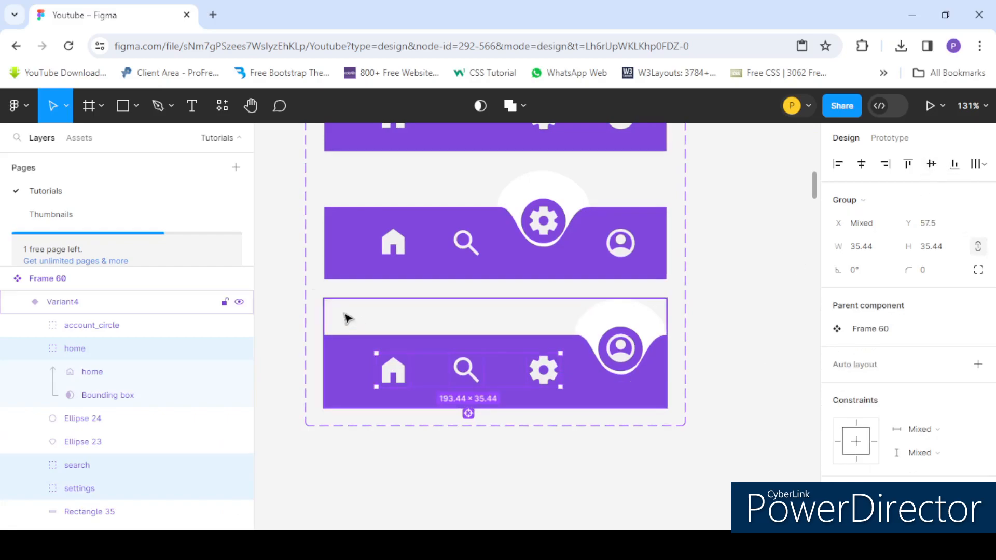
- Align the home, search and account icons of the third variant on their vertical centres
{"action": "left_click", "coordinate": [390, 246]}
{"action": "left_click", "coordinate": [390, 247]}
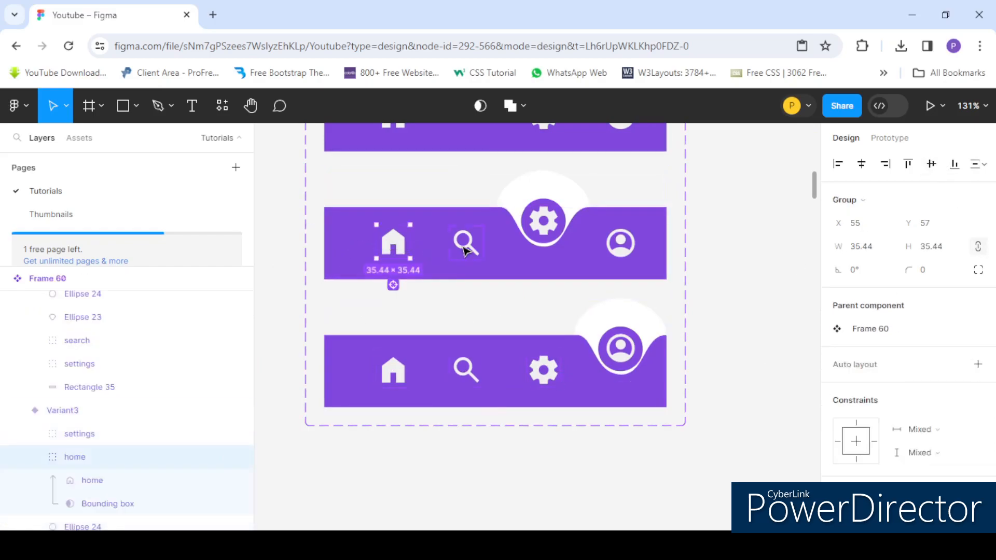
{"action": "left_click", "coordinate": [466, 243], "text": "shift"}
{"action": "left_click", "coordinate": [621, 242], "text": "shift"}
{"action": "left_click", "coordinate": [931, 164]}
- Align the home, settings and account icons of the second variant on their vertical centres
{"action": "scroll", "coordinate": [417, 247], "scroll_direction": "up", "scroll_amount": 3}
{"action": "left_click", "coordinate": [417, 247]}
{"action": "left_click", "coordinate": [394, 291]}
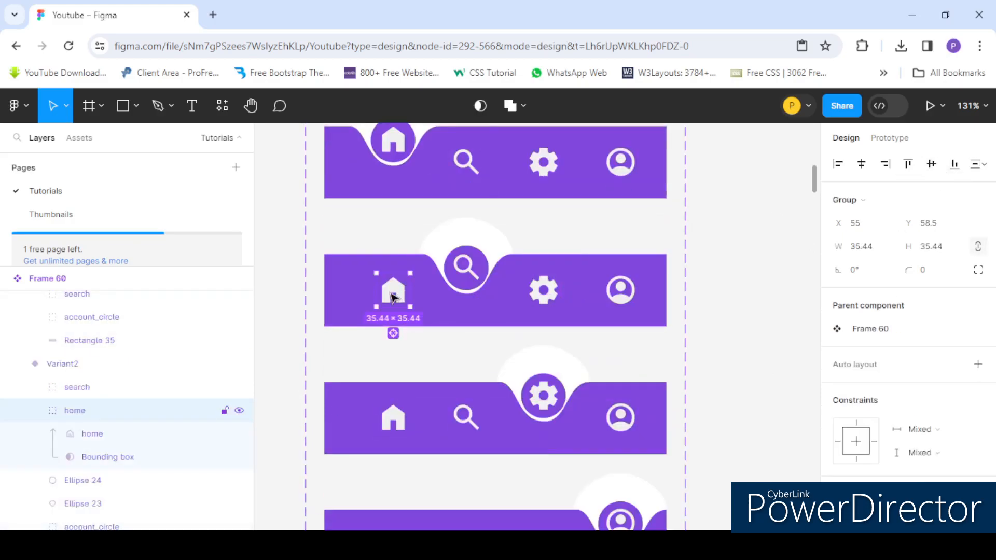
{"action": "left_click", "coordinate": [543, 290], "text": "shift"}
{"action": "left_click", "coordinate": [613, 298], "text": "shift"}
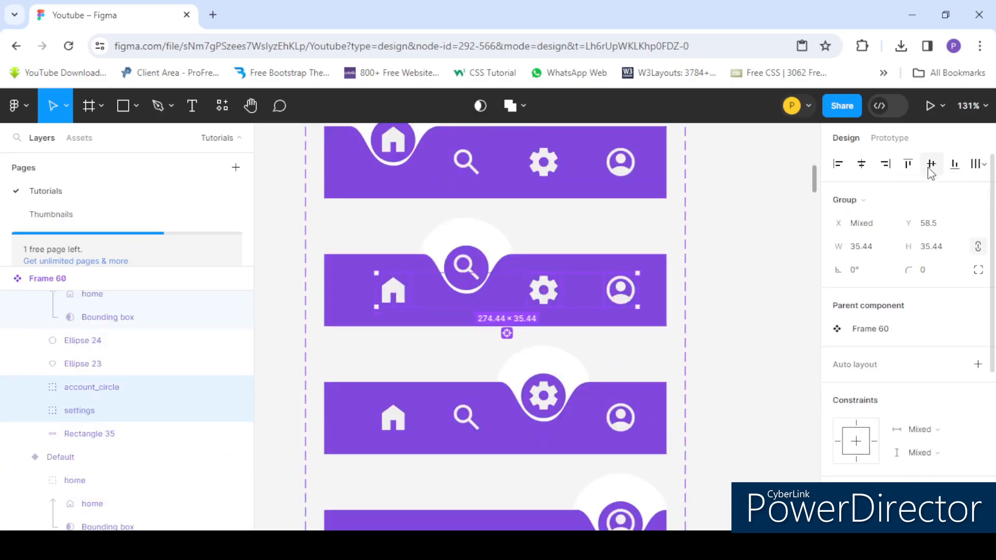
- Align the search, settings and account icons of the first variant on their vertical centres, then clear the selection
{"action": "left_click", "coordinate": [466, 165]}
{"action": "left_click", "coordinate": [543, 162], "text": "shift"}
{"action": "left_click", "coordinate": [622, 162], "text": "shift"}
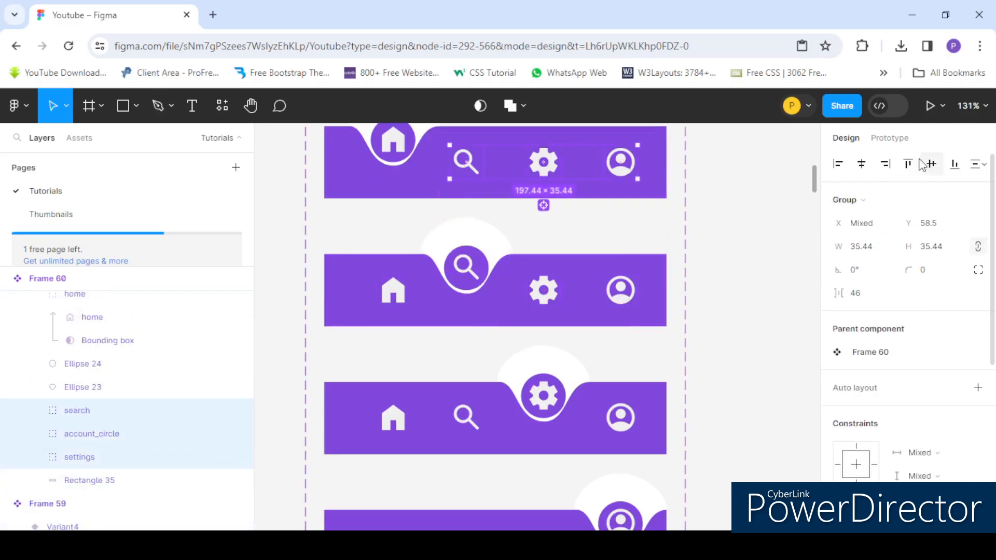
{"action": "scroll", "coordinate": [429, 185], "scroll_direction": "down", "scroll_amount": 10}
{"action": "key", "text": "Escape"}
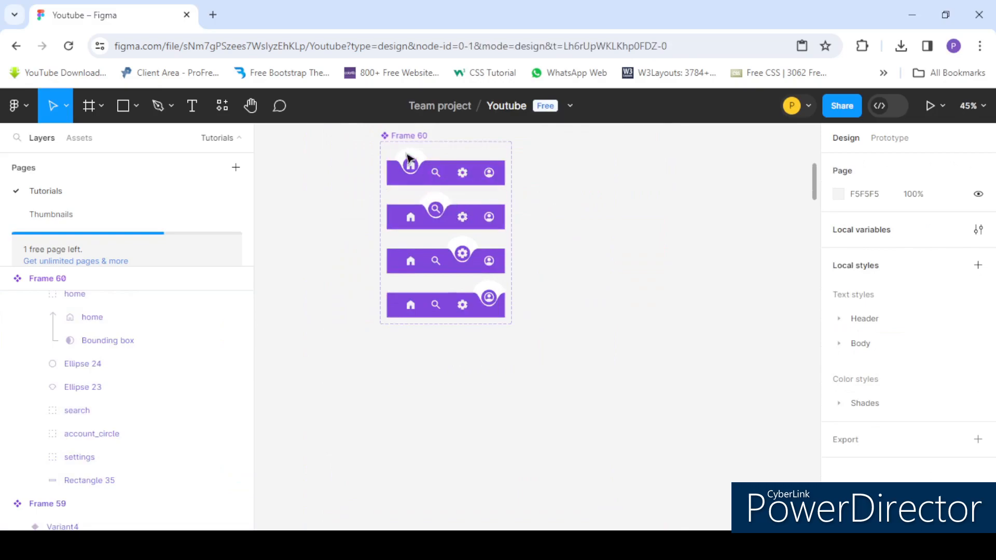
- Switch from design to prototype settings to add interactions to the navigation bar variants
{"action": "scroll", "coordinate": [408, 158], "scroll_direction": "up", "scroll_amount": 5}
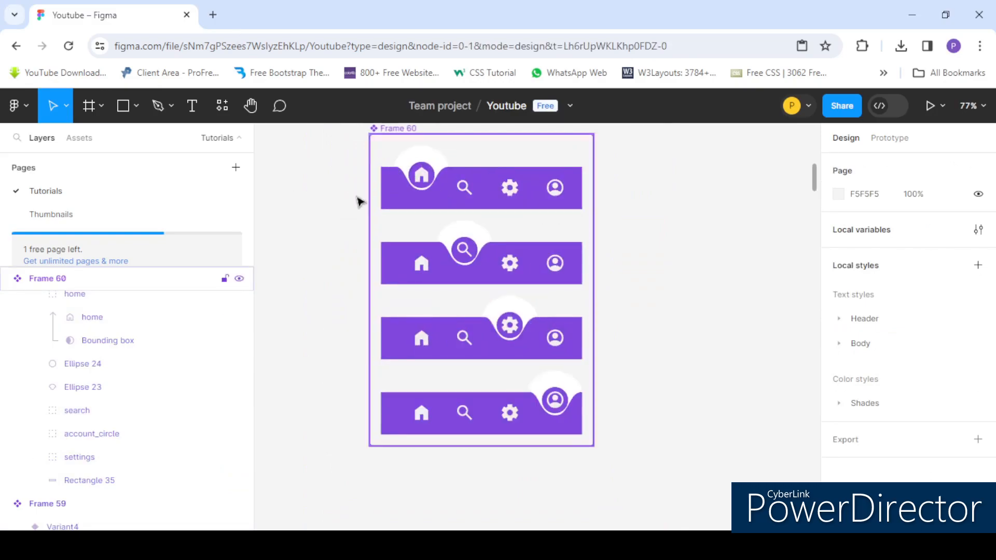
{"action": "left_click", "coordinate": [891, 138]}
{"action": "scroll", "coordinate": [414, 200], "scroll_direction": "up", "scroll_amount": 2}
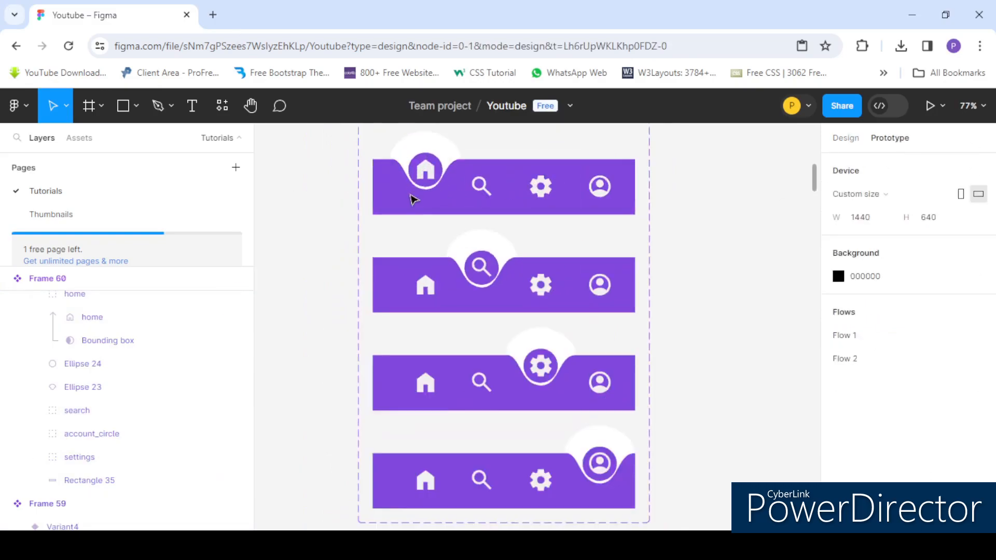
{"action": "left_click", "coordinate": [483, 187]}
{"action": "scroll", "coordinate": [485, 193], "scroll_direction": "down", "scroll_amount": 3}
{"action": "scroll", "coordinate": [514, 196], "scroll_direction": "up", "scroll_amount": 2}
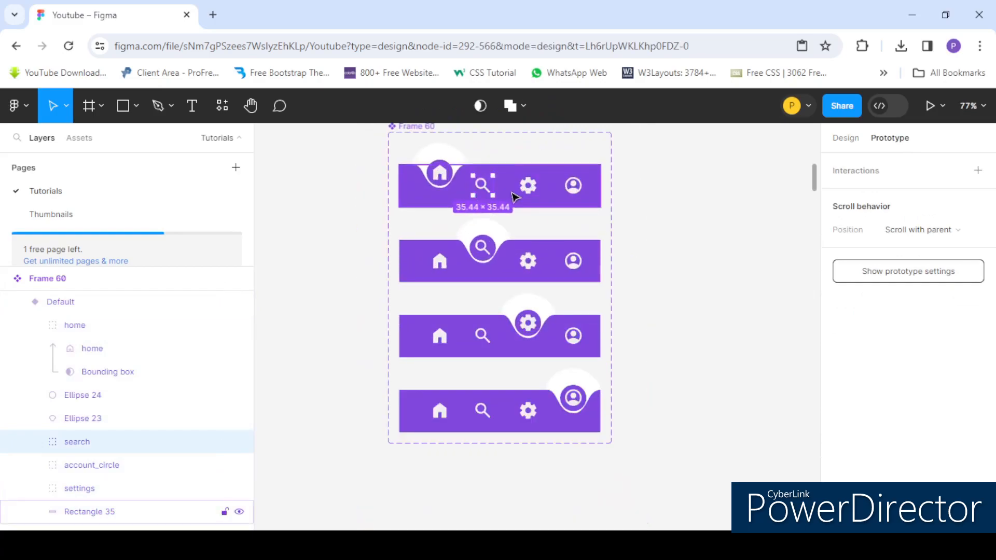
{"action": "left_click", "coordinate": [528, 186], "text": "shift"}
{"action": "left_click", "coordinate": [574, 187], "text": "shift"}
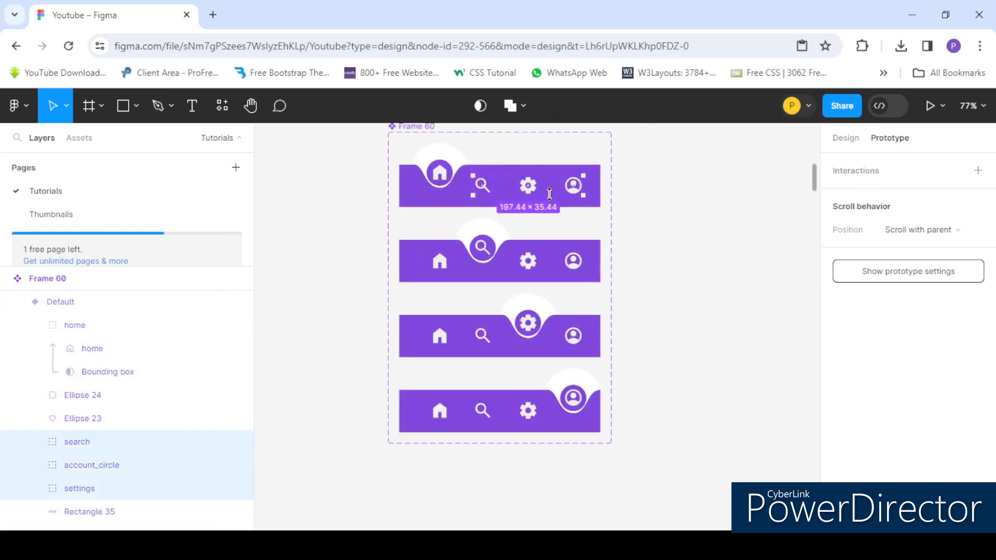
{"action": "left_click", "coordinate": [689, 218]}
- Connect the search icons of the first, third and fourth variants to Variant2 with an on-click Change to interaction
{"action": "left_click", "coordinate": [482, 188]}
{"action": "left_click", "coordinate": [483, 336], "text": "shift"}
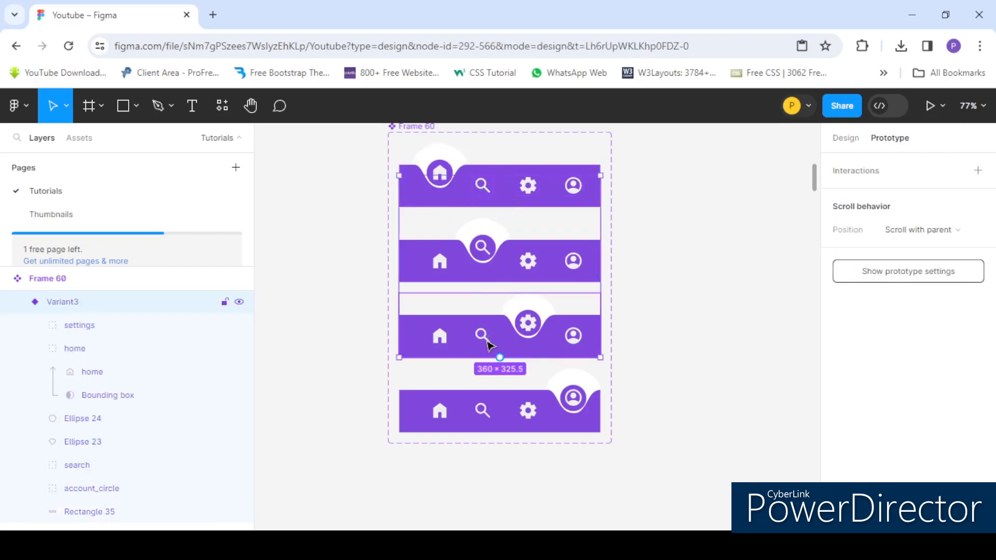
{"action": "left_click", "coordinate": [483, 411], "text": "shift"}
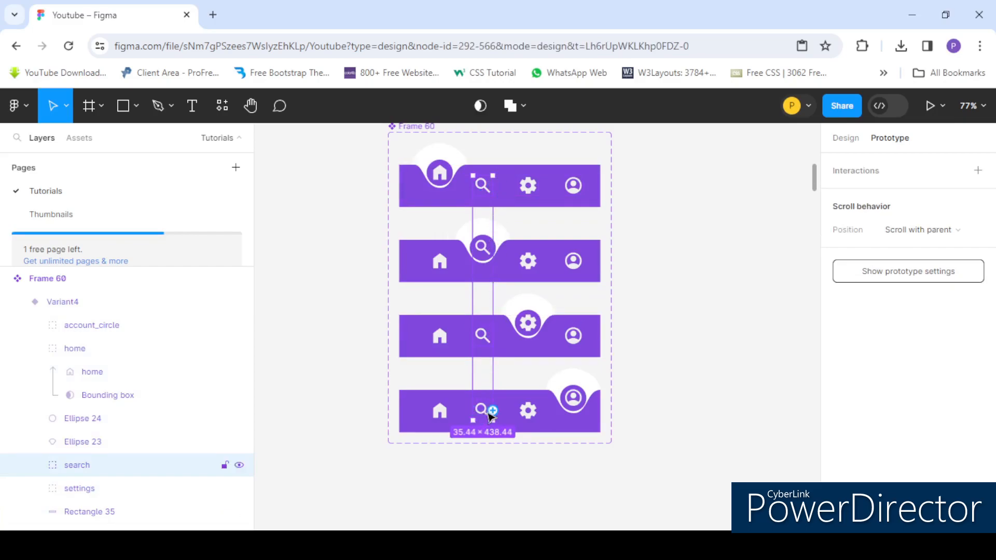
{"action": "left_click_drag", "start_coordinate": [494, 414], "coordinate": [509, 286]}
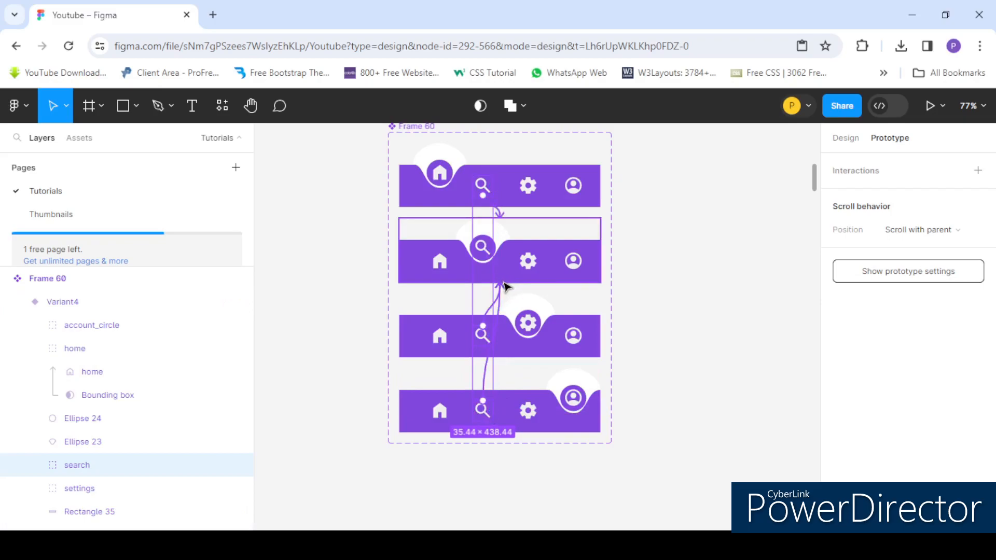
{"action": "left_click_drag", "start_coordinate": [506, 287], "coordinate": [506, 285]}
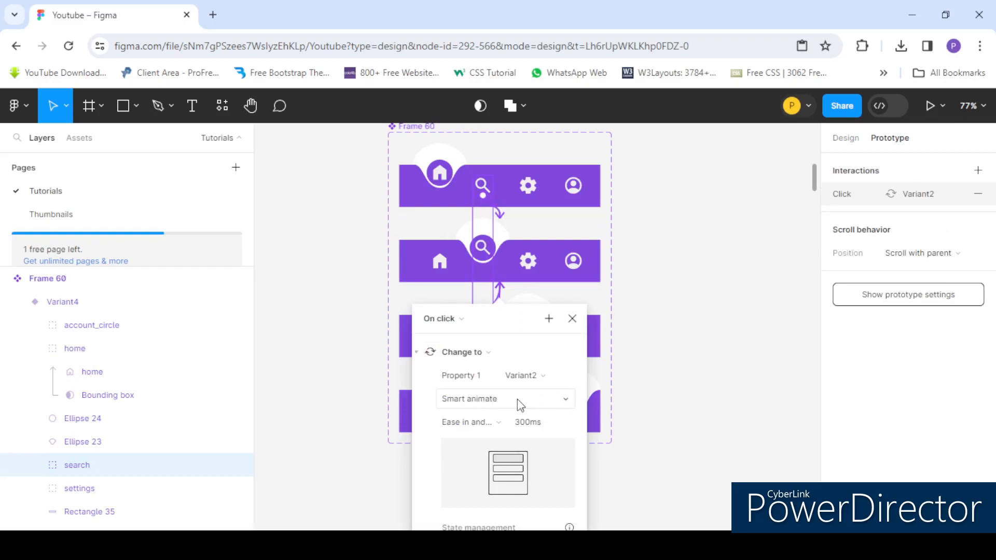
- Use Smart animate with Ease in and out for the search icons' interaction and close its settings
{"action": "left_click", "coordinate": [497, 425]}
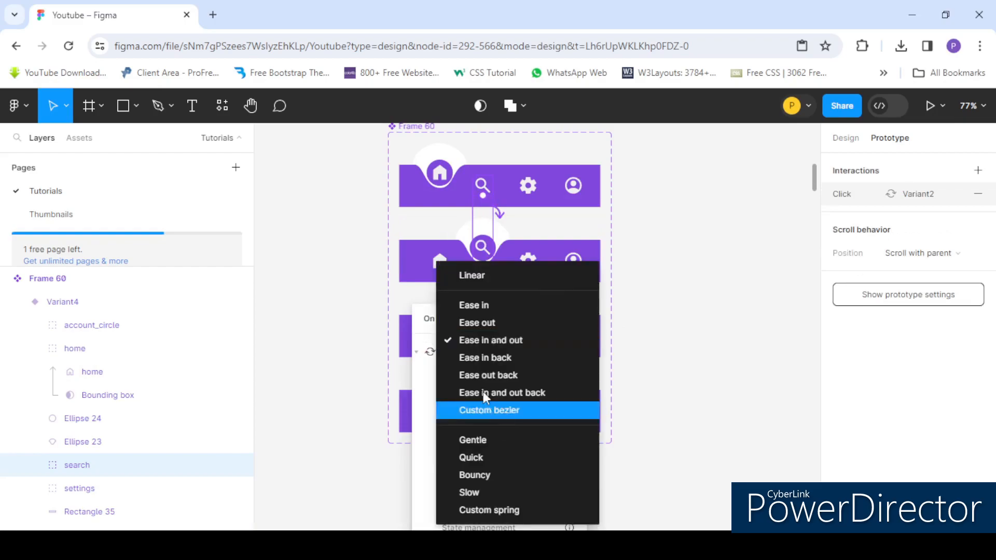
{"action": "left_click", "coordinate": [519, 343]}
{"action": "left_click", "coordinate": [494, 396]}
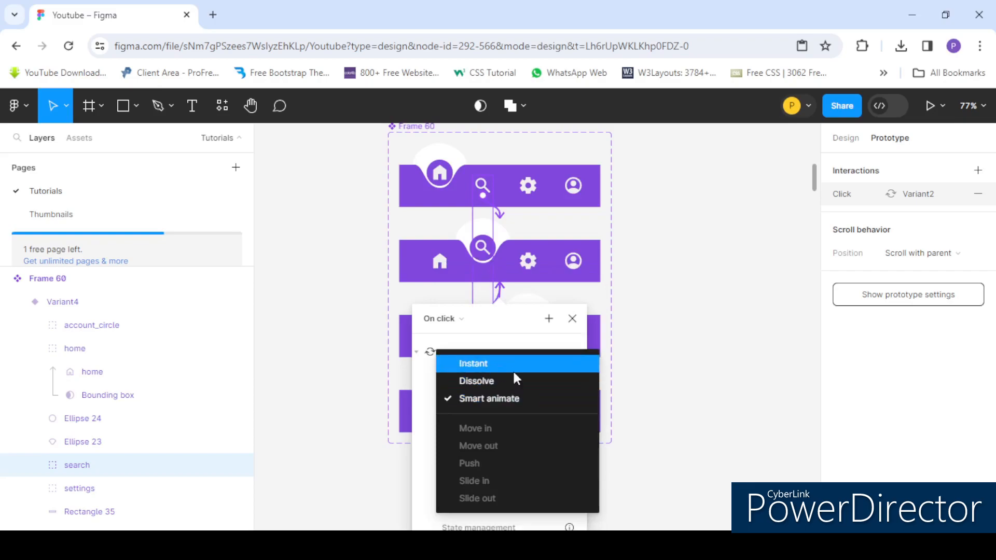
{"action": "left_click", "coordinate": [490, 400]}
{"action": "left_click", "coordinate": [572, 319]}
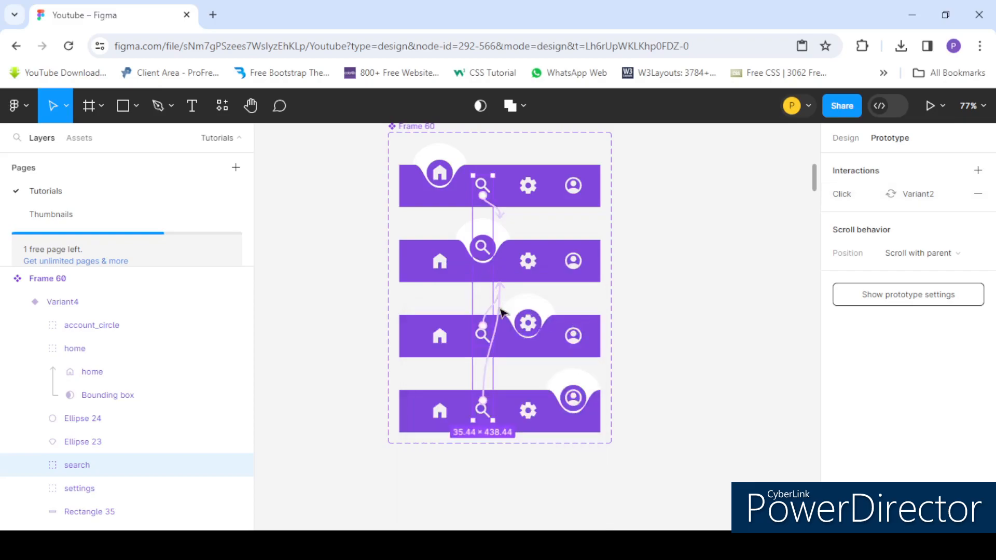
- Connect the settings icons of the first, second and fourth variants to Variant3 with an on-click Smart animate interaction
{"action": "left_click", "coordinate": [535, 191]}
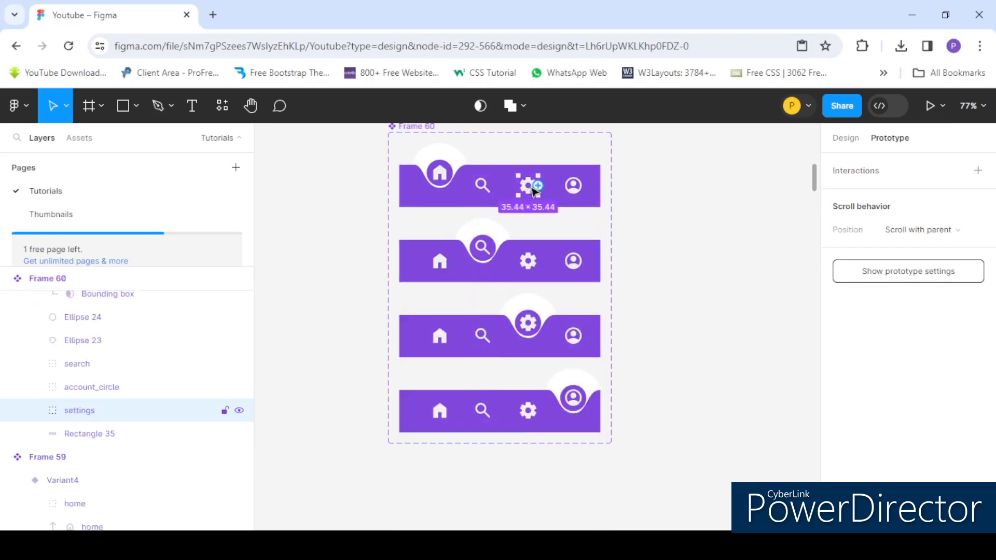
{"action": "double_click", "coordinate": [531, 271]}
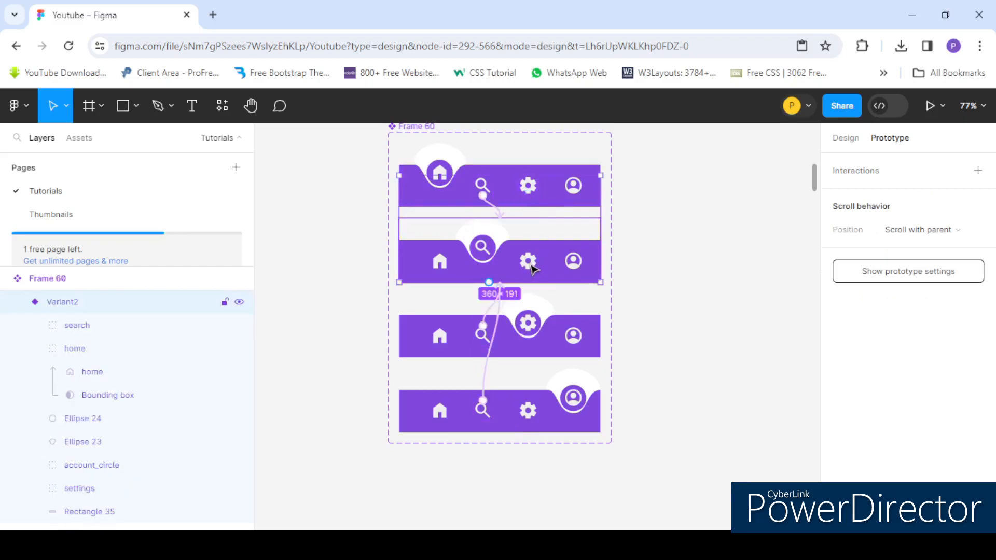
{"action": "left_click", "coordinate": [537, 413], "text": "shift"}
{"action": "left_click_drag", "start_coordinate": [538, 412], "coordinate": [555, 356]}
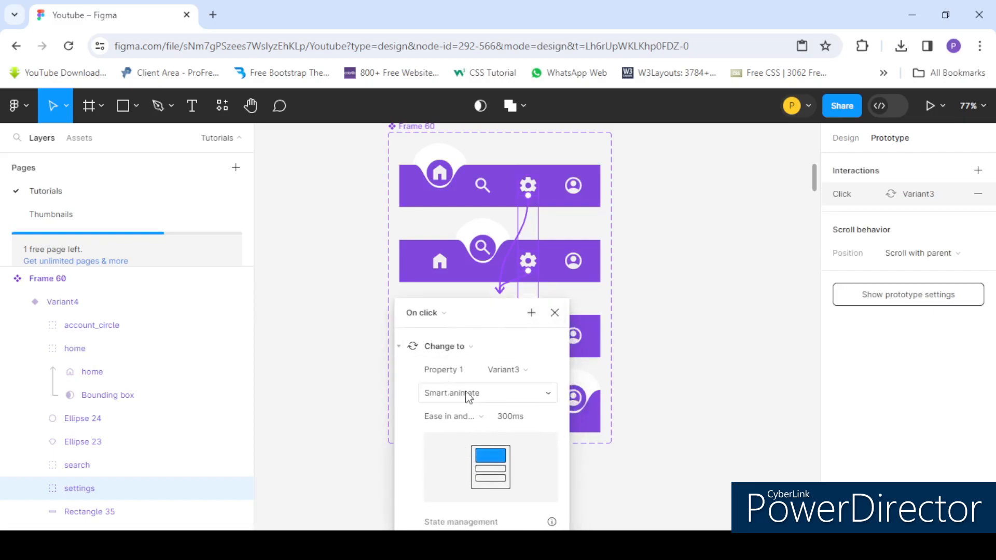
{"action": "left_click", "coordinate": [556, 313]}
- Connect the account icons of the first three variants to Variant4 with an on-click Smart animate interaction
{"action": "left_click", "coordinate": [574, 179]}
{"action": "left_click_drag", "start_coordinate": [573, 196], "coordinate": [514, 396]}
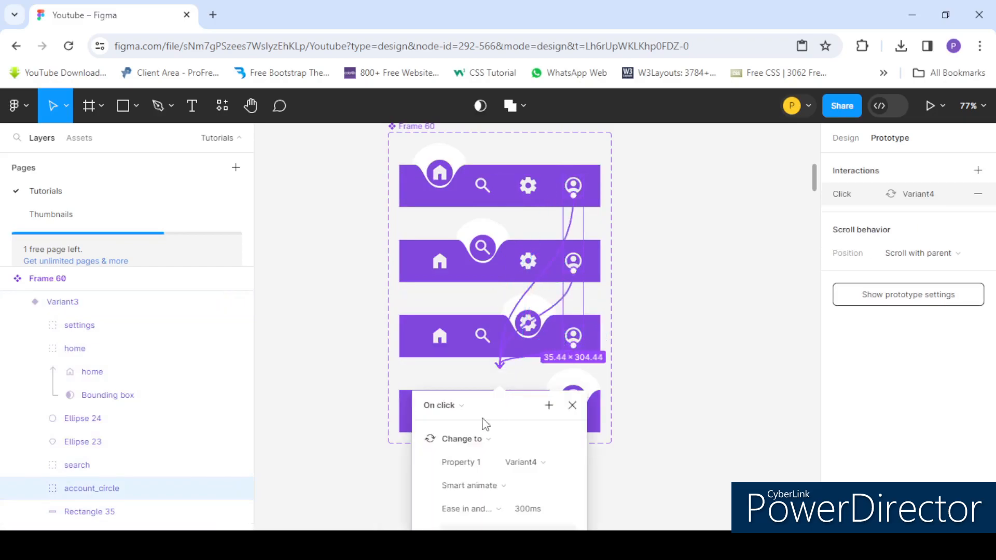
{"action": "left_click", "coordinate": [573, 406]}
- Connect the home icons of the second, third and fourth variants to the Default variant with an on-click Smart animate interaction
{"action": "left_click", "coordinate": [440, 411]}
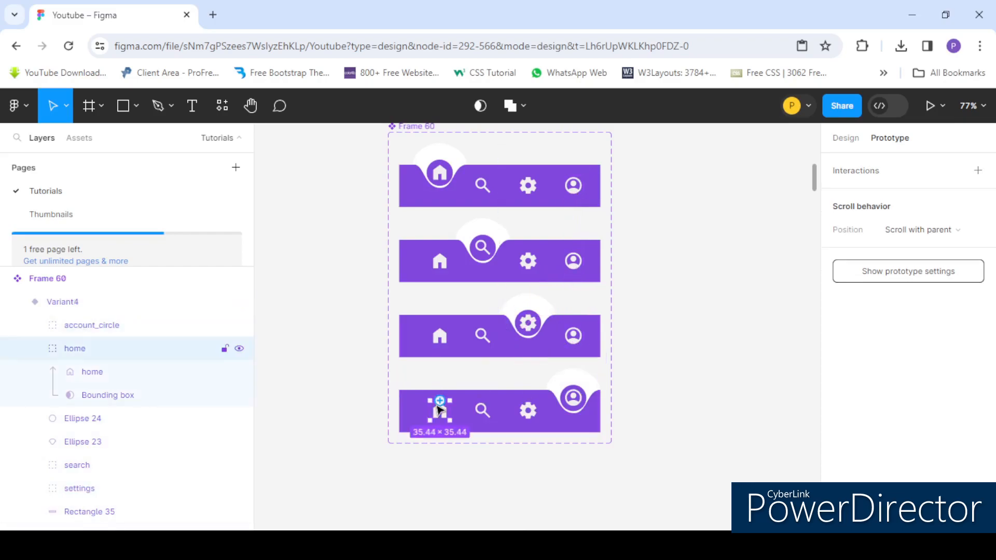
{"action": "left_click", "coordinate": [442, 337], "text": "shift"}
{"action": "left_click", "coordinate": [446, 265], "text": "shift"}
{"action": "left_click_drag", "start_coordinate": [450, 262], "coordinate": [481, 188]}
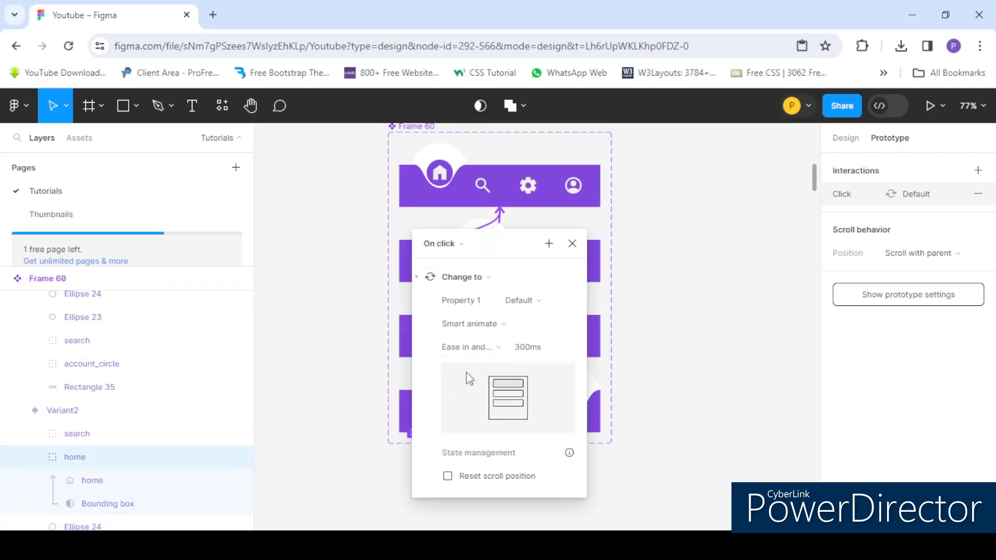
{"action": "left_click", "coordinate": [573, 243]}
- Place an instance of the default navigation bar in the Android Large - 7 frame, centred horizontally and aligned to its bottom edge
{"action": "scroll", "coordinate": [571, 244], "scroll_direction": "down", "scroll_amount": 5}
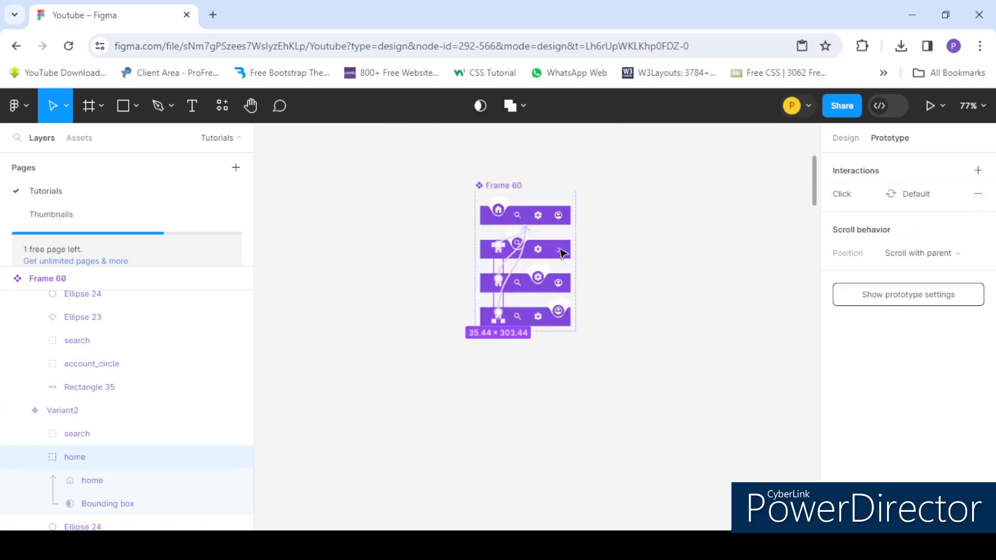
{"action": "left_click", "coordinate": [518, 207]}
{"action": "scroll", "coordinate": [516, 260], "scroll_direction": "up", "scroll_amount": 3}
{"action": "left_click", "coordinate": [511, 235]}
{"action": "left_click", "coordinate": [846, 137]}
{"action": "scroll", "coordinate": [499, 278], "scroll_direction": "up", "scroll_amount": 3}
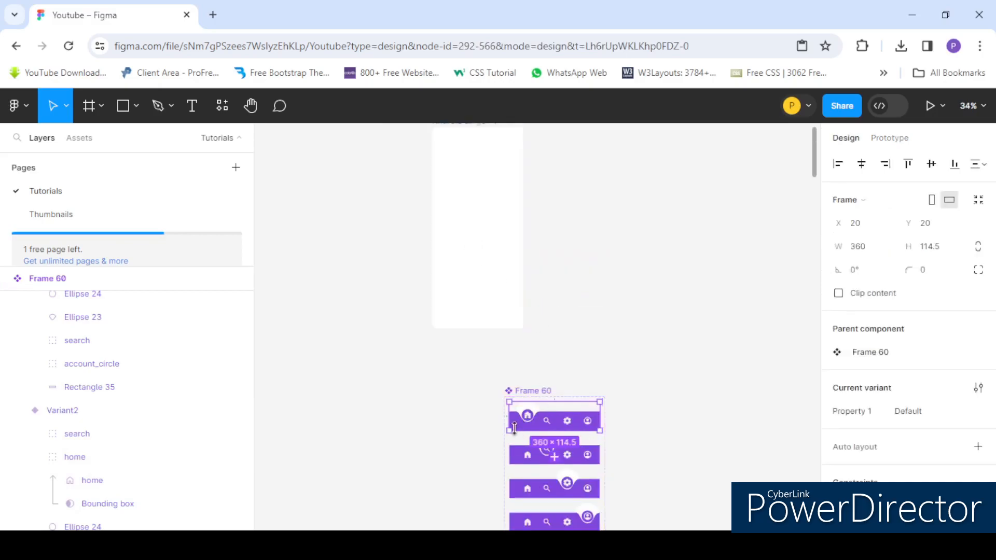
{"action": "left_click_drag", "start_coordinate": [524, 426], "coordinate": [448, 318]}
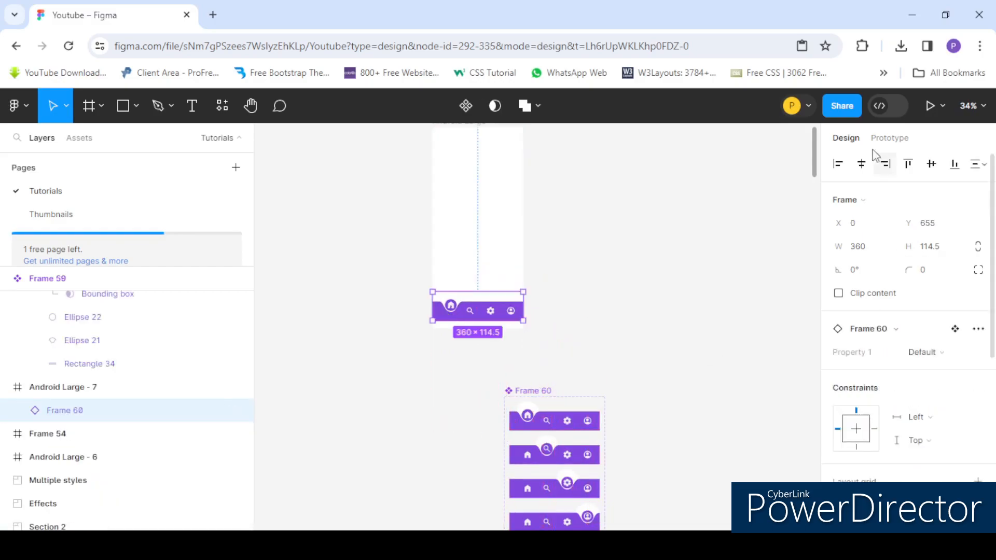
{"action": "left_click", "coordinate": [861, 164]}
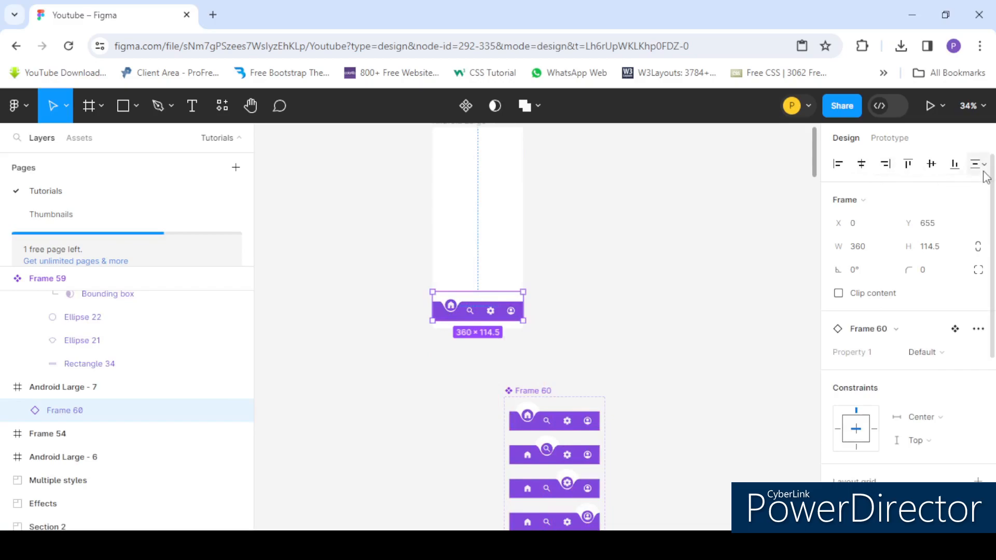
{"action": "left_click", "coordinate": [955, 164]}
- Present the Android Large - 7 frame as a prototype and hide the list of flows
{"action": "scroll", "coordinate": [515, 263], "scroll_direction": "down", "scroll_amount": 3}
{"action": "left_click", "coordinate": [498, 210]}
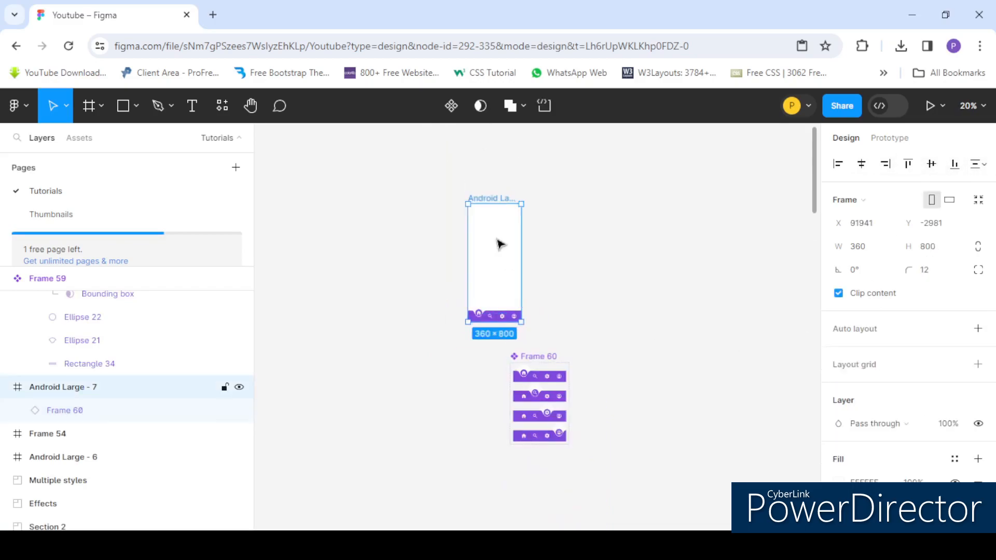
{"action": "scroll", "coordinate": [498, 270], "scroll_direction": "up", "scroll_amount": 1}
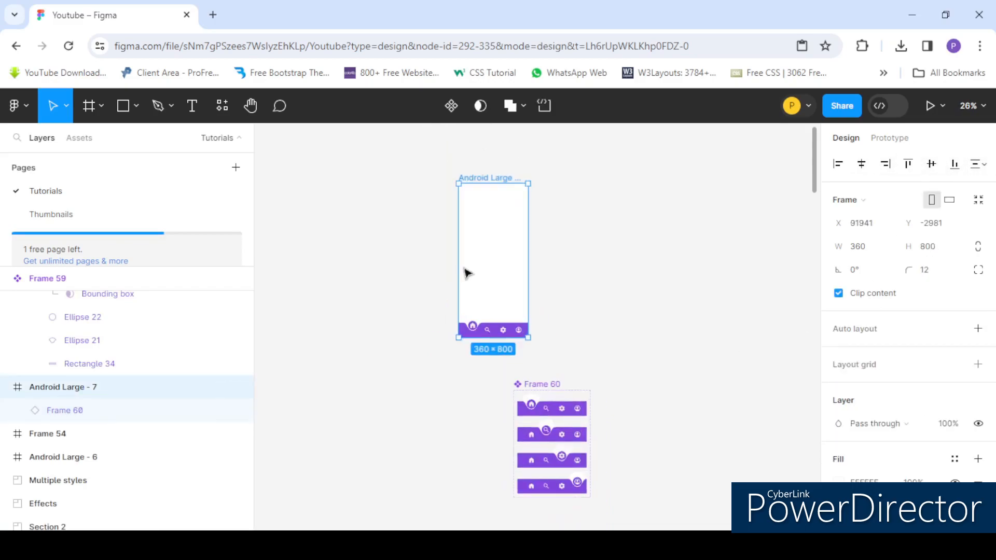
{"action": "left_click", "coordinate": [933, 106]}
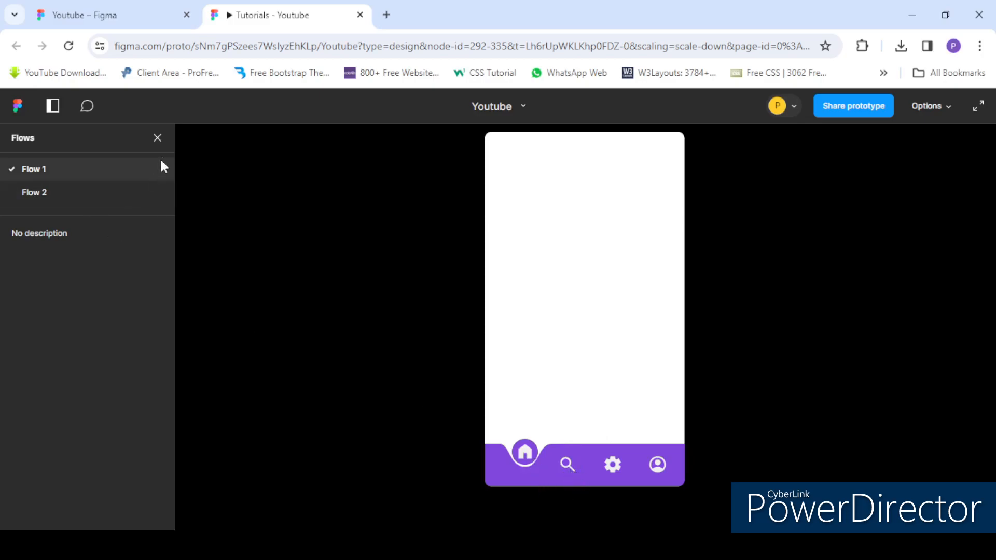
{"action": "left_click", "coordinate": [159, 138]}
- Test the prototype's home, search, settings and account icons in both directions, then return to the design file
{"action": "left_click", "coordinate": [484, 466]}
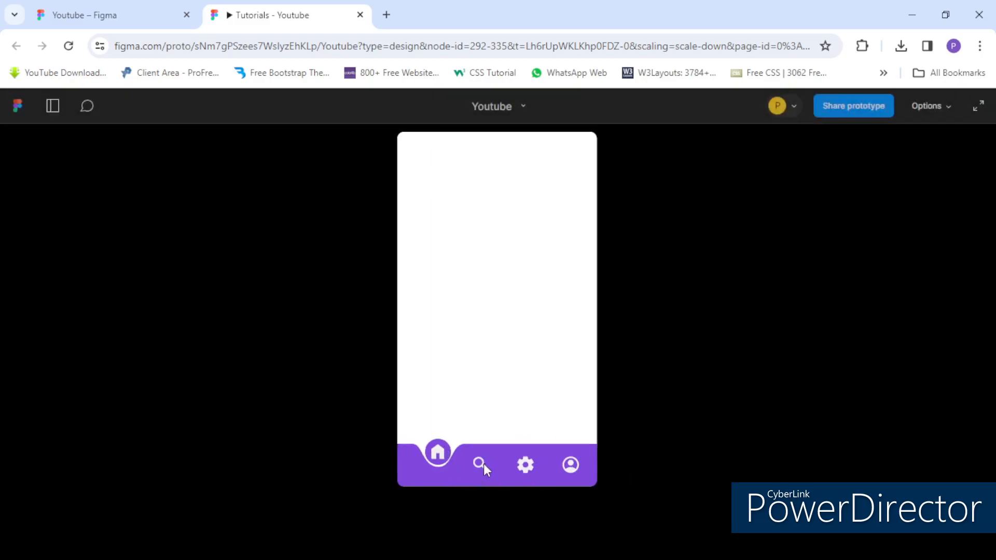
{"action": "left_click", "coordinate": [525, 465]}
{"action": "left_click", "coordinate": [575, 466]}
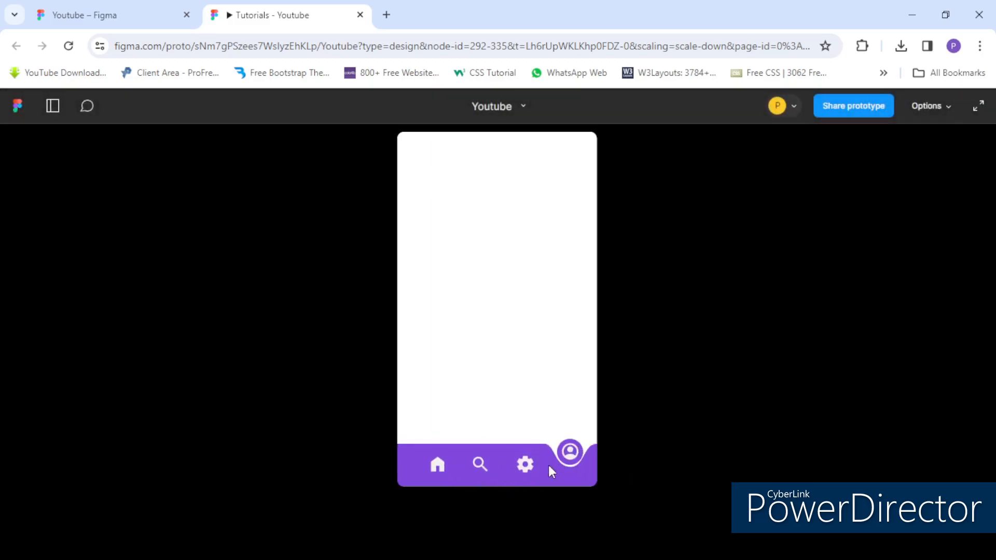
{"action": "left_click", "coordinate": [527, 464]}
{"action": "left_click", "coordinate": [479, 463]}
{"action": "left_click", "coordinate": [439, 466]}
{"action": "left_click", "coordinate": [482, 469]}
{"action": "left_click", "coordinate": [525, 467]}
{"action": "left_click", "coordinate": [574, 466]}
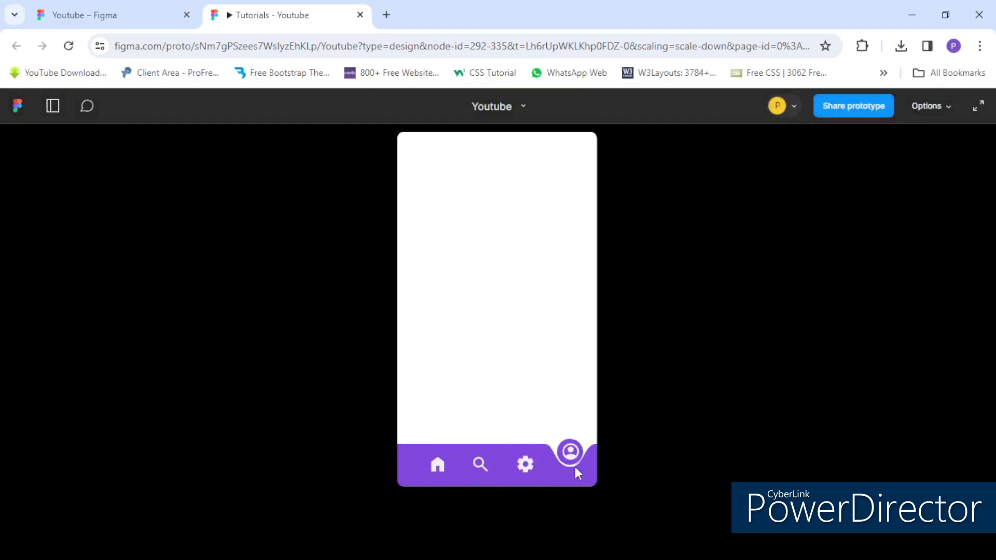
{"action": "left_click", "coordinate": [519, 468]}
{"action": "left_click", "coordinate": [479, 472]}
{"action": "left_click", "coordinate": [437, 469]}
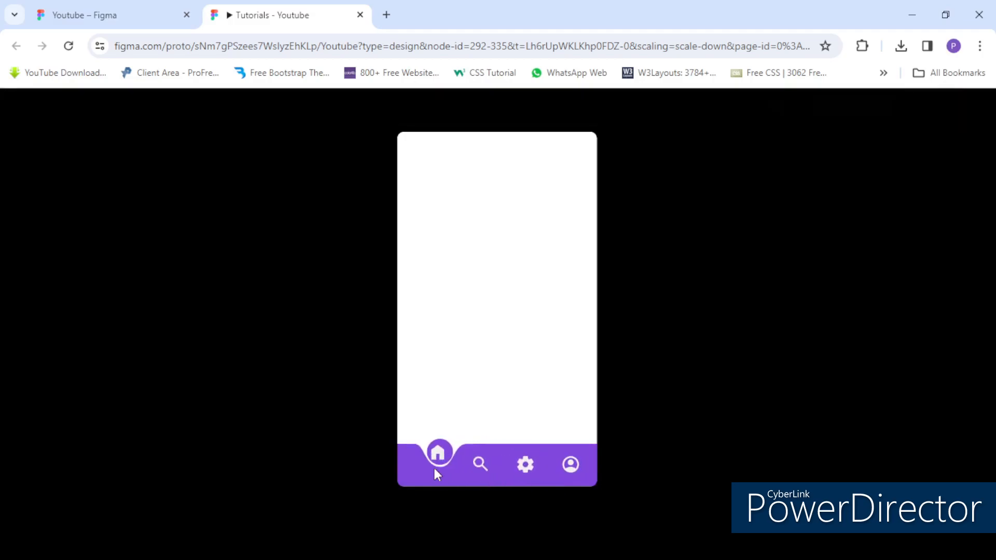
{"action": "left_click", "coordinate": [476, 468]}
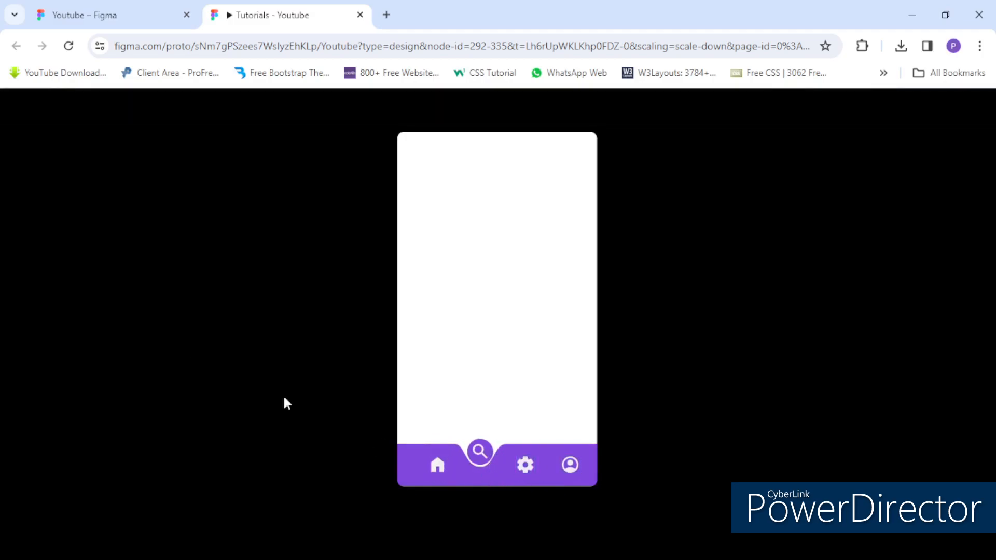
{"action": "left_click", "coordinate": [120, 14]}
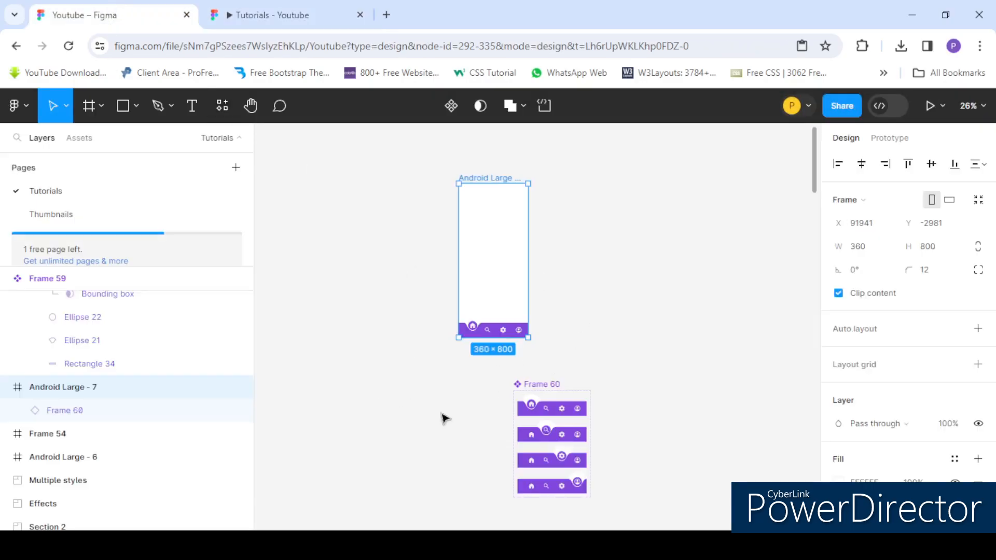